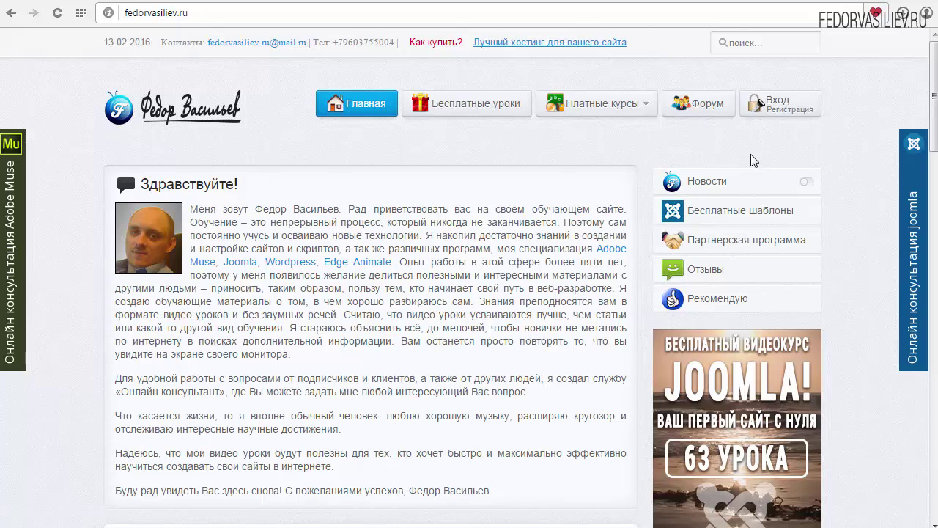
Look over the fedorvasiliev.ru home page and open the site author's YouTube channel from its banner
{"action": "left_click", "coordinate": [180, 13]}
{"action": "left_click", "coordinate": [190, 12]}
{"action": "left_click_drag", "start_coordinate": [933, 102], "coordinate": [926, 421]}
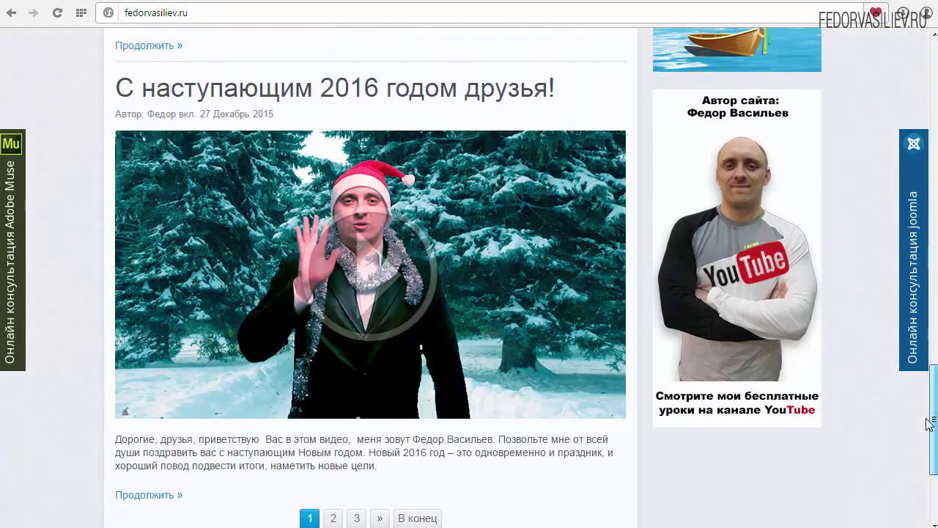
{"action": "left_click", "coordinate": [731, 235]}
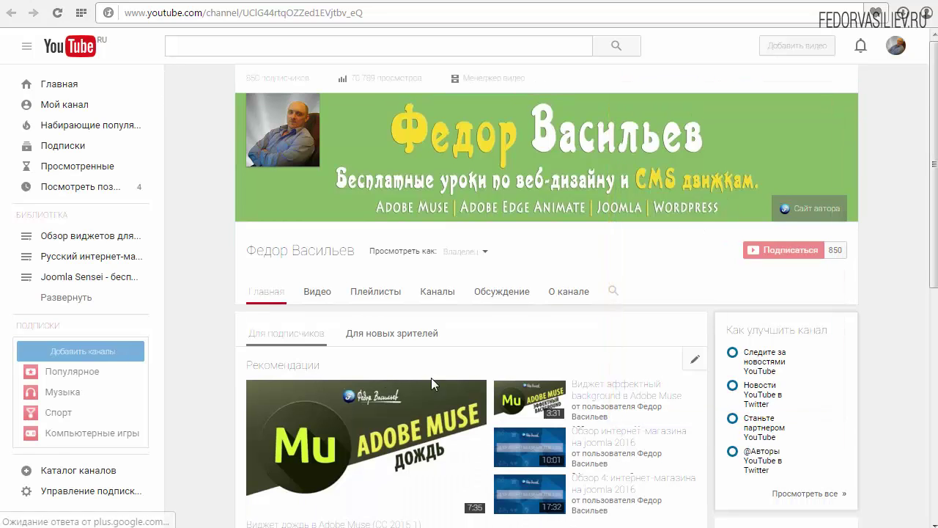
Open the channel's playlist "Видеокурс Landing Page для начинающих | 2015", pause its first video and look over the lesson list
{"action": "left_click", "coordinate": [367, 301]}
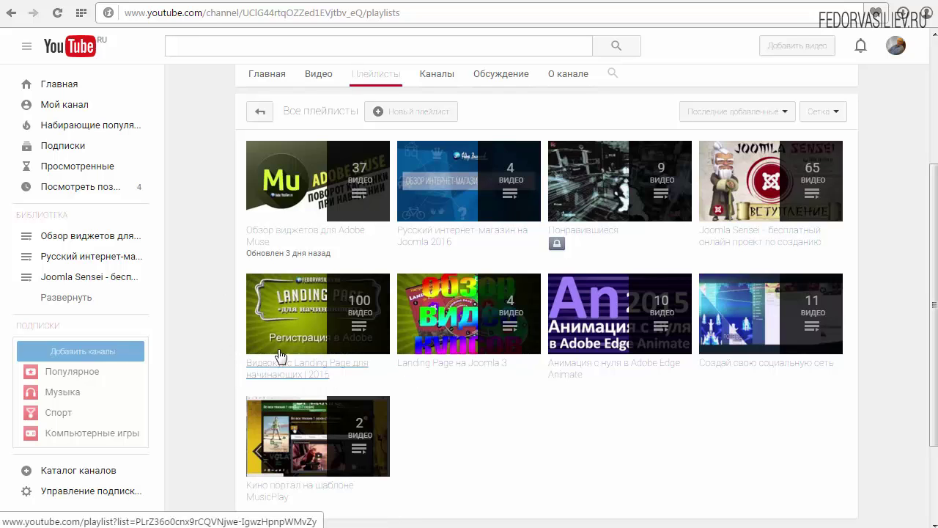
{"action": "left_click", "coordinate": [295, 312]}
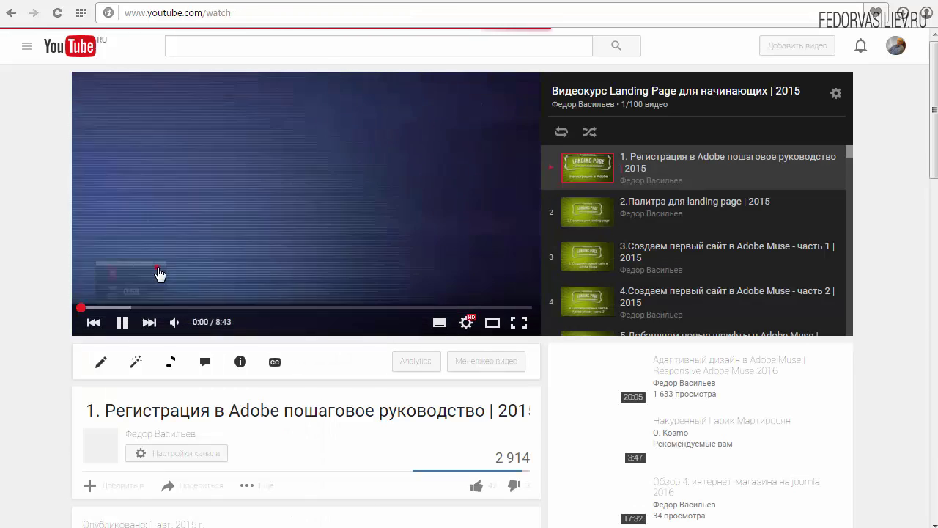
{"action": "left_click", "coordinate": [156, 268]}
{"action": "mouse_move", "coordinate": [848, 153]}
{"action": "left_mouse_down"}
{"action": "mouse_move", "coordinate": [851, 344]}
{"action": "mouse_move", "coordinate": [838, 291]}
{"action": "mouse_move", "coordinate": [836, 142]}
{"action": "left_mouse_up"}
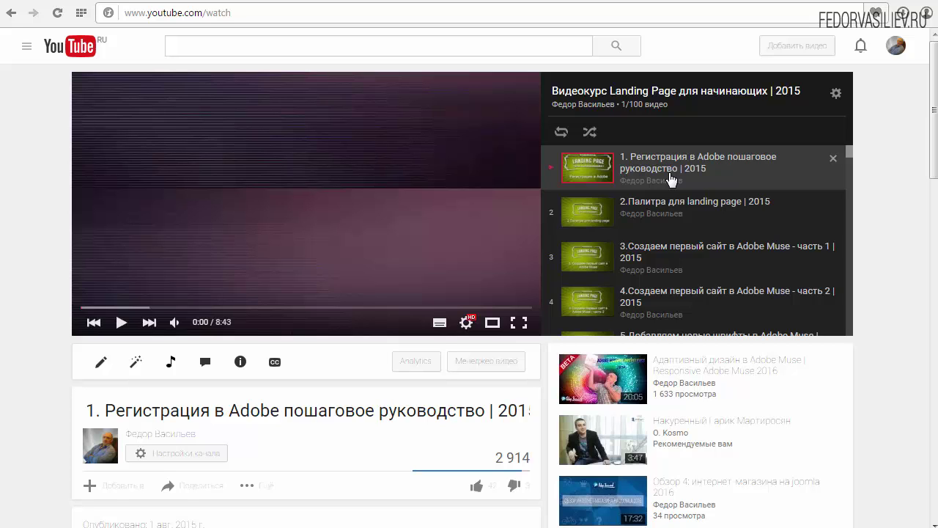
Switch to Photoshop and examine the new-document size units and background content options without creating a document
{"action": "key", "text": "alt+Tab"}
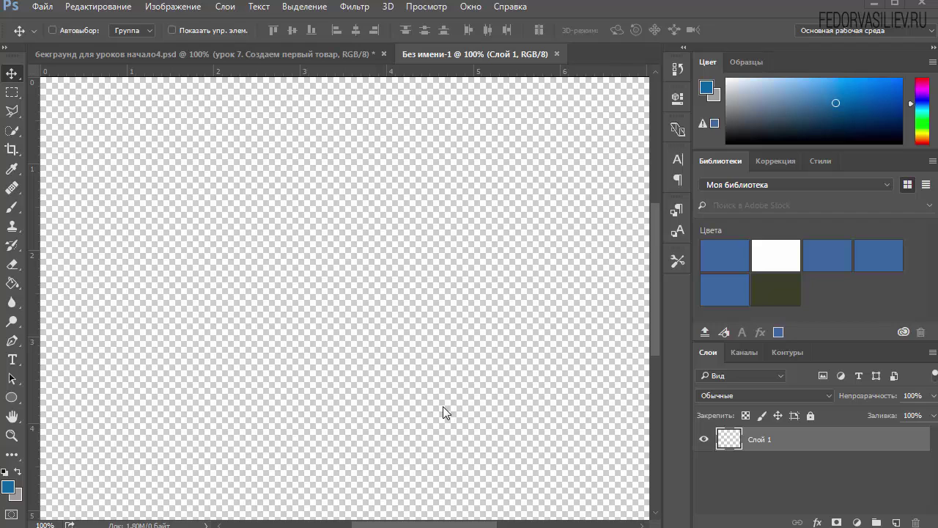
{"action": "left_click", "coordinate": [43, 7]}
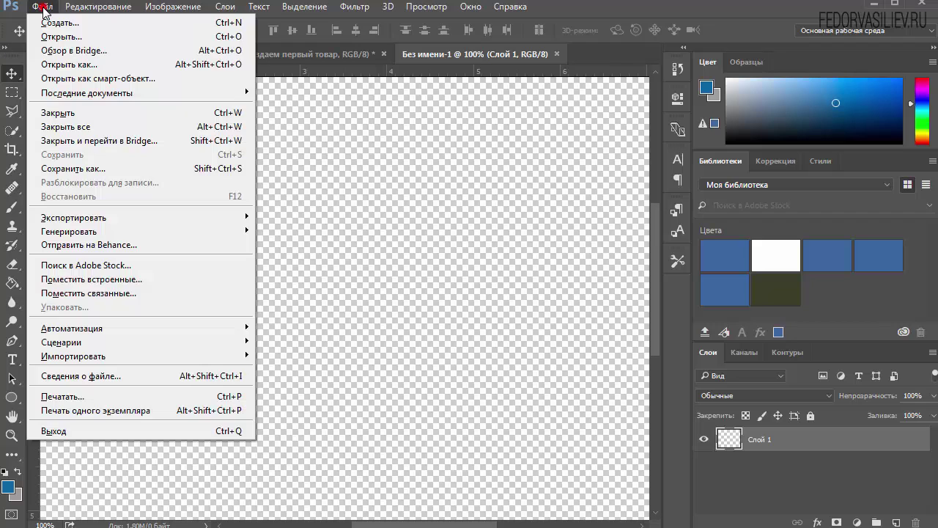
{"action": "left_click", "coordinate": [45, 23]}
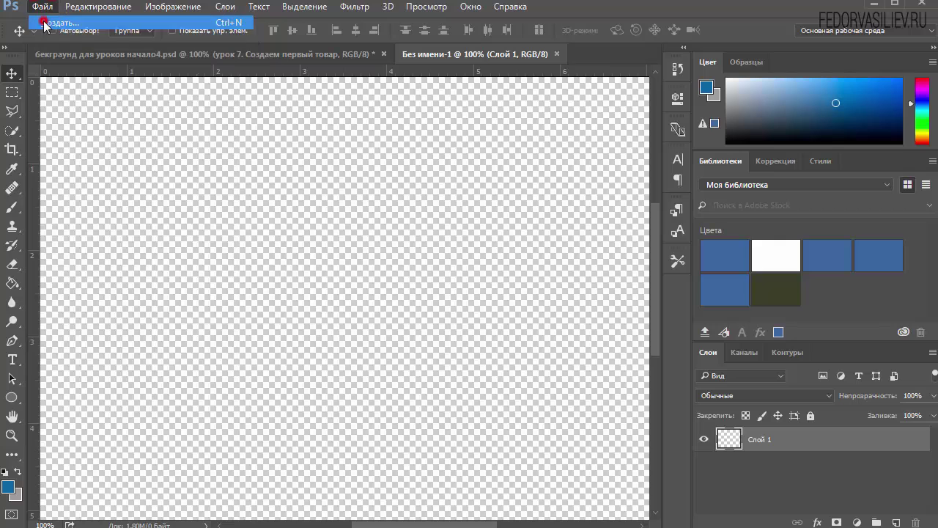
{"action": "left_click_drag", "start_coordinate": [326, 193], "coordinate": [296, 198]}
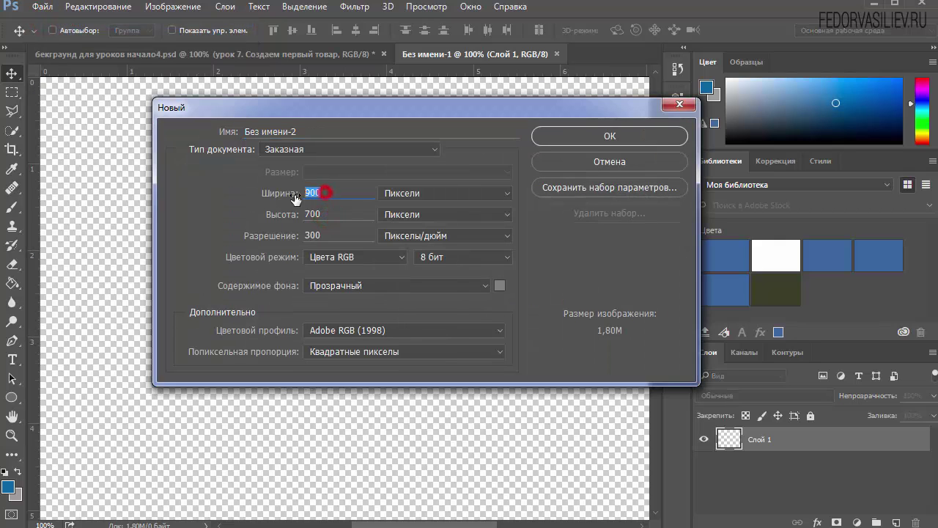
{"action": "left_click", "coordinate": [315, 214]}
{"action": "left_click", "coordinate": [400, 193]}
{"action": "left_click", "coordinate": [401, 196]}
{"action": "left_click", "coordinate": [398, 214]}
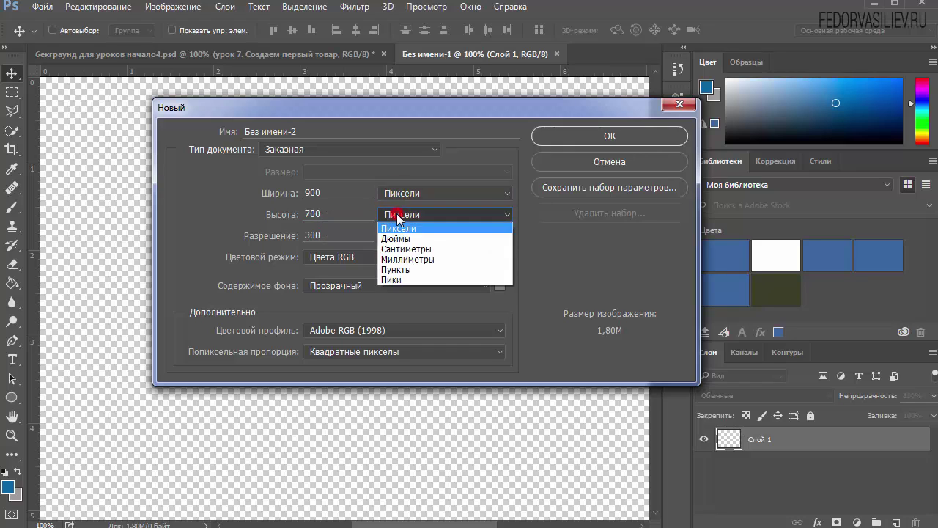
{"action": "left_click", "coordinate": [400, 217]}
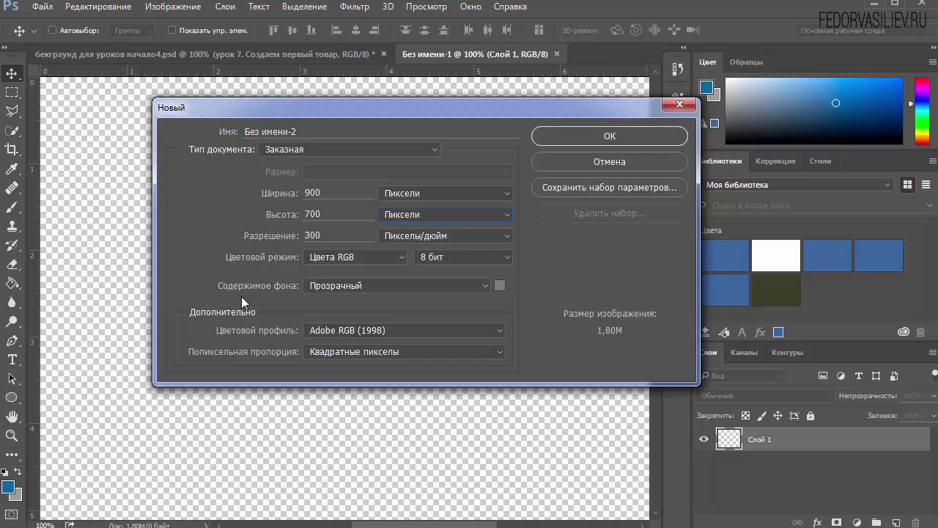
{"action": "left_click", "coordinate": [335, 289]}
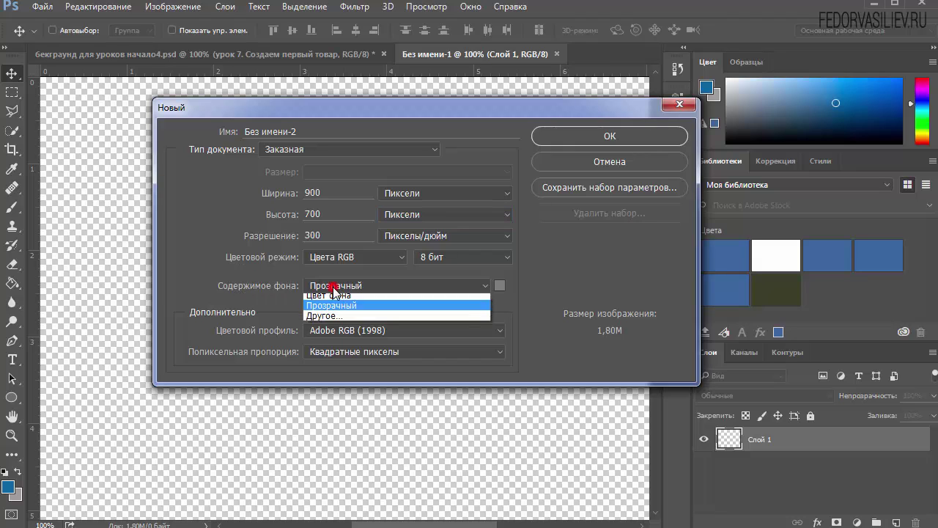
{"action": "left_click", "coordinate": [332, 321]}
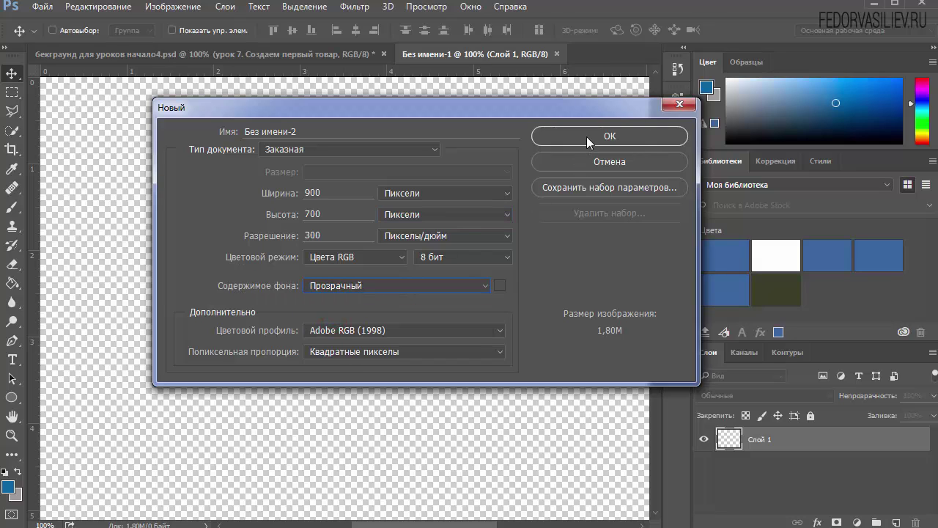
{"action": "left_click", "coordinate": [675, 105]}
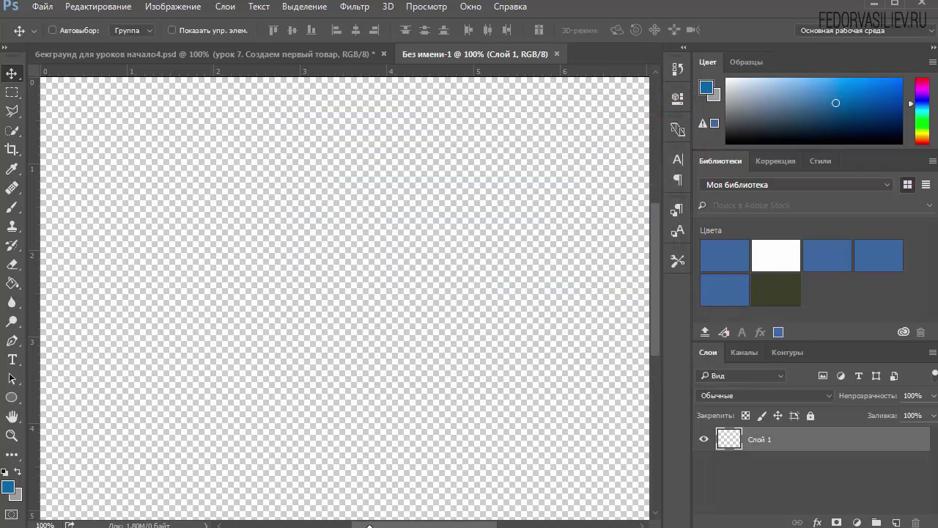
Place smartfon-galaxy-s6-edge-plus-sm-g928f-32gb-lte-black-1000-1.jpg from its folder into the blank document Без имени-1 and hide the rulers
{"action": "mouse_move", "coordinate": [396, 525]}
{"action": "left_mouse_down"}
{"action": "mouse_move", "coordinate": [371, 525]}
{"action": "mouse_move", "coordinate": [389, 525]}
{"action": "mouse_move", "coordinate": [380, 524]}
{"action": "left_mouse_up"}
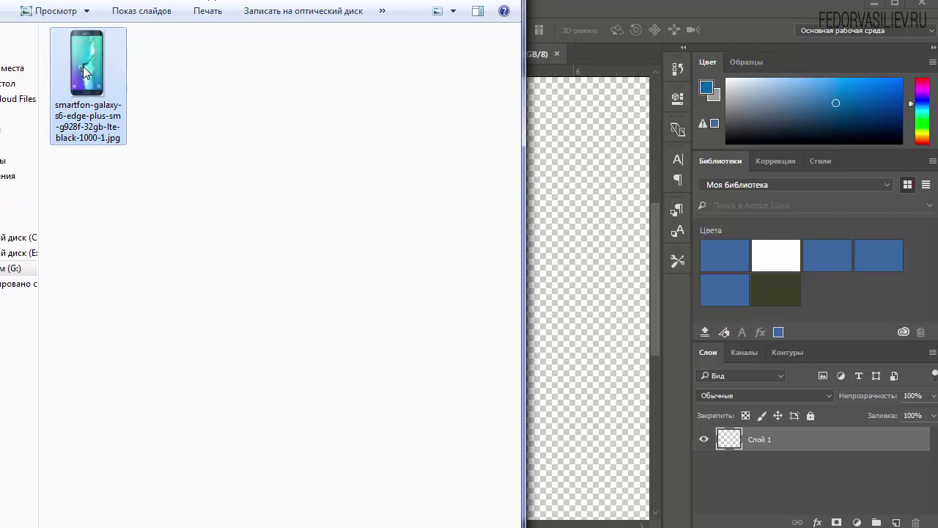
{"action": "left_click_drag", "start_coordinate": [85, 72], "coordinate": [587, 245]}
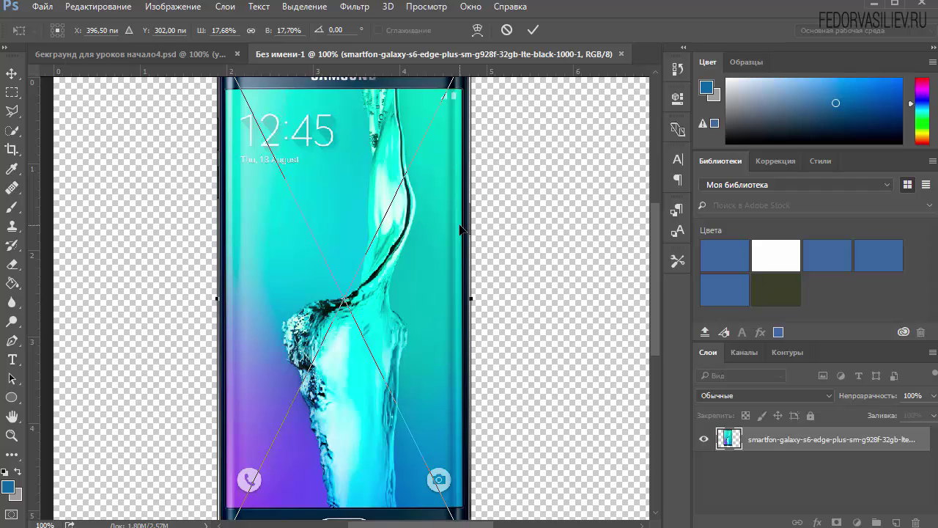
{"action": "key", "text": "Return"}
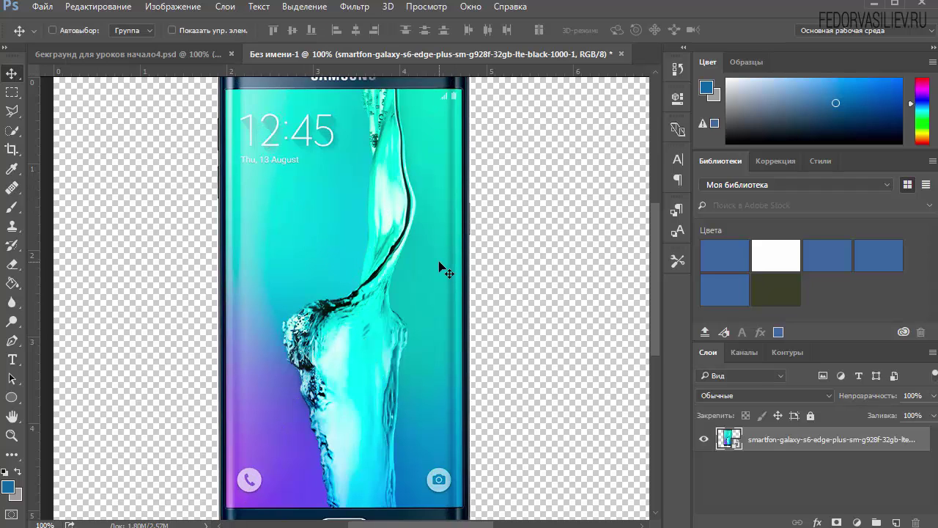
{"action": "key", "text": "ctrl+r"}
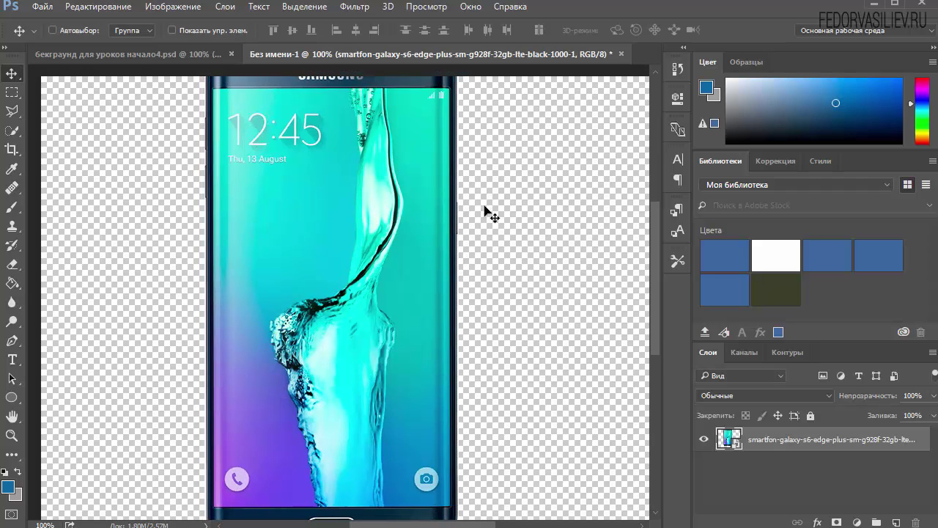
{"action": "scroll", "coordinate": [469, 205], "scroll_direction": "up", "scroll_amount": 1}
Move the oversized phone image around the canvas to inspect its upper and lower ends
{"action": "left_click_drag", "start_coordinate": [378, 183], "coordinate": [370, 231]}
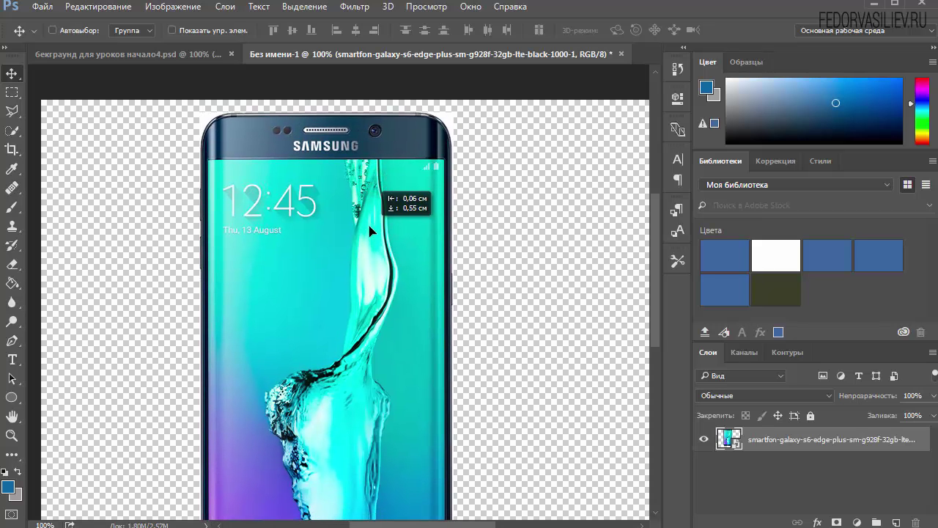
{"action": "left_click_drag", "start_coordinate": [343, 280], "coordinate": [341, 195]}
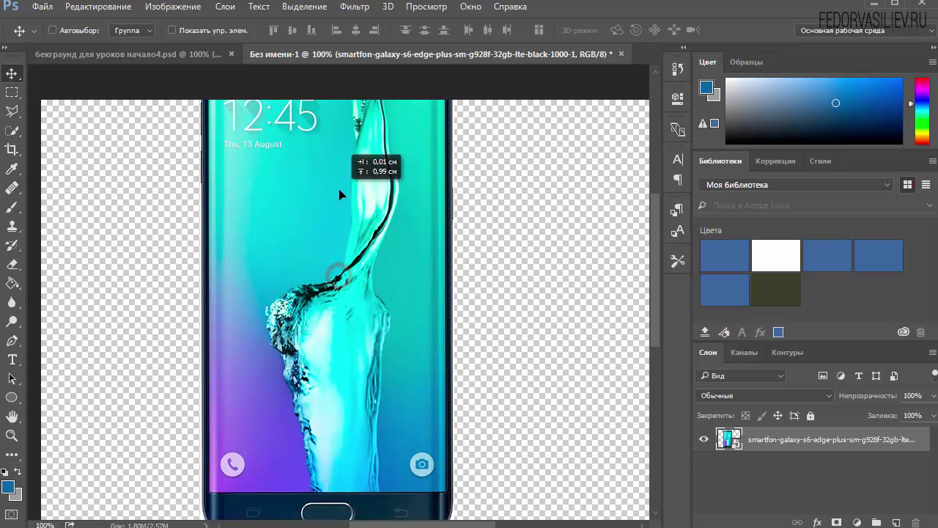
{"action": "left_click_drag", "start_coordinate": [355, 308], "coordinate": [352, 402]}
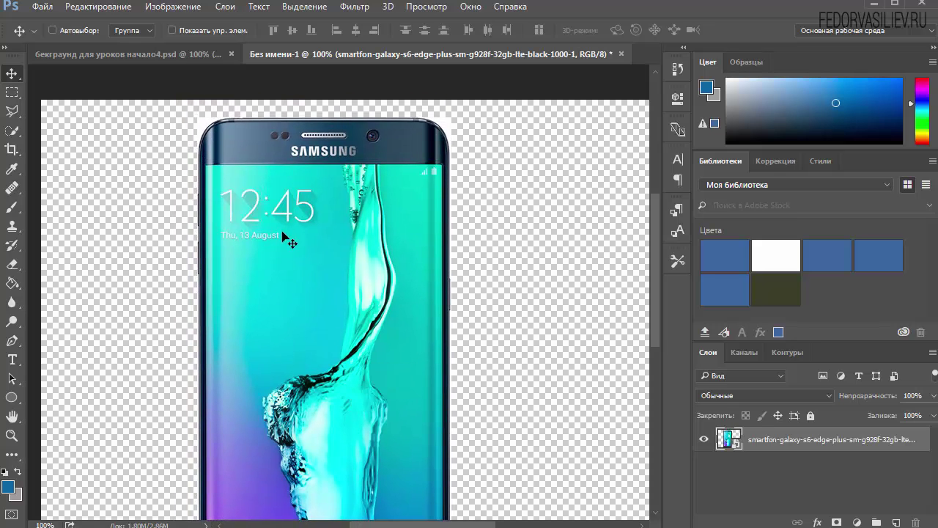
{"action": "left_click_drag", "start_coordinate": [336, 272], "coordinate": [361, 264]}
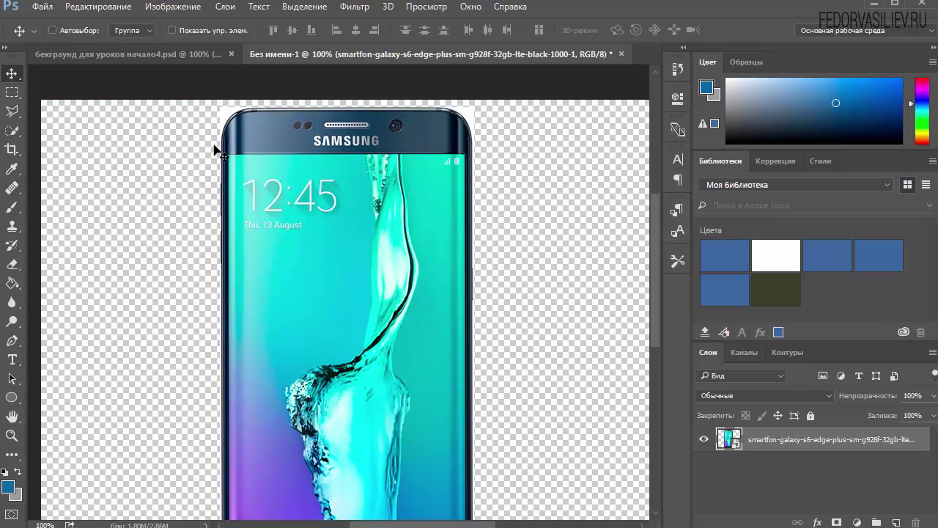
{"action": "left_click_drag", "start_coordinate": [394, 341], "coordinate": [411, 307]}
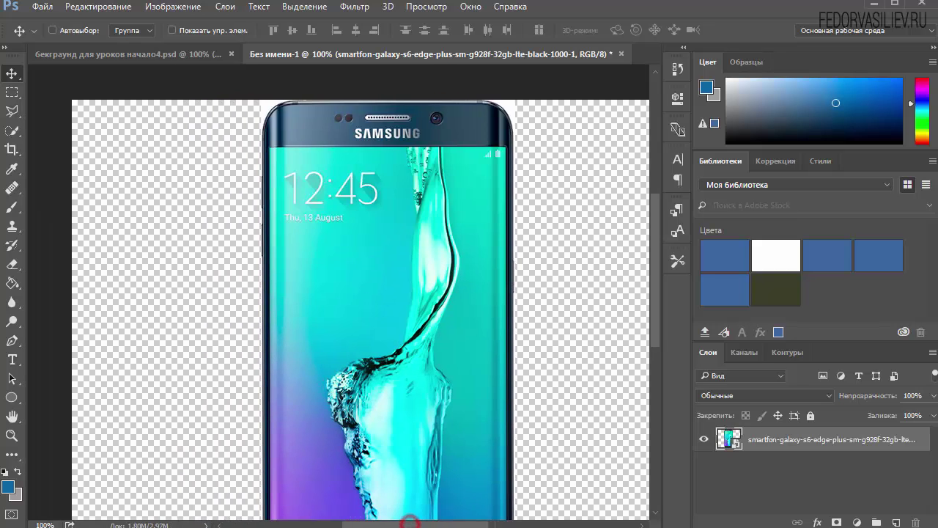
{"action": "mouse_move", "coordinate": [373, 404]}
{"action": "left_mouse_down"}
{"action": "mouse_move", "coordinate": [369, 290]}
{"action": "mouse_move", "coordinate": [342, 449]}
{"action": "mouse_move", "coordinate": [370, 294]}
{"action": "mouse_move", "coordinate": [349, 412]}
{"action": "mouse_move", "coordinate": [342, 316]}
{"action": "mouse_move", "coordinate": [356, 327]}
{"action": "mouse_move", "coordinate": [285, 373]}
{"action": "mouse_move", "coordinate": [397, 299]}
{"action": "mouse_move", "coordinate": [404, 308]}
{"action": "mouse_move", "coordinate": [391, 335]}
{"action": "mouse_move", "coordinate": [383, 302]}
{"action": "left_mouse_up"}
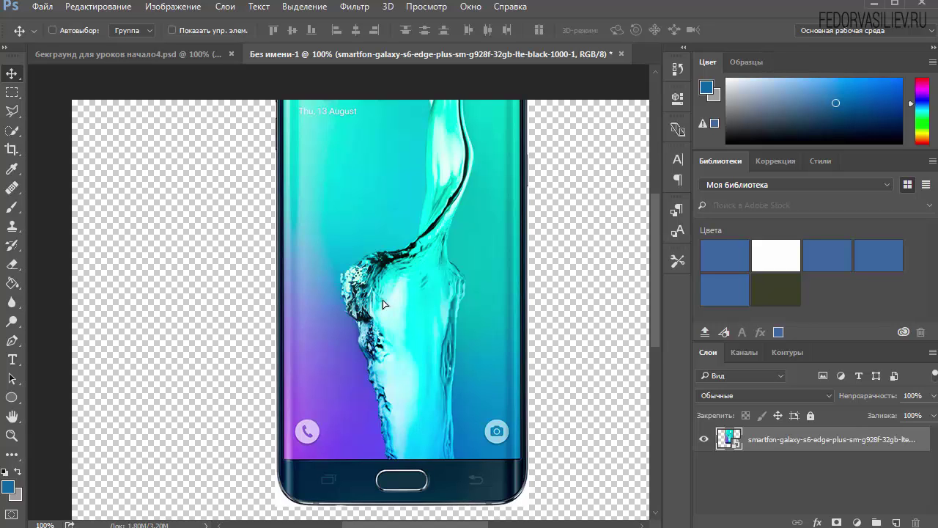
{"action": "left_click_drag", "start_coordinate": [389, 239], "coordinate": [379, 293]}
{"action": "left_click_drag", "start_coordinate": [375, 198], "coordinate": [366, 297]}
{"action": "left_click_drag", "start_coordinate": [377, 372], "coordinate": [341, 266]}
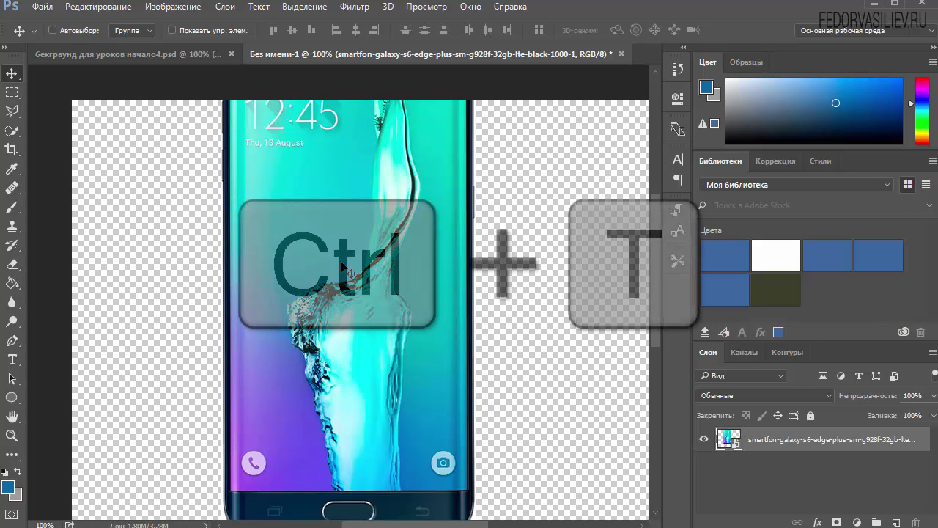
Scale the phone image down to about 10.1% with Free Transform and place it in the canvas's upper-left corner
{"action": "key", "text": "ctrl+t"}
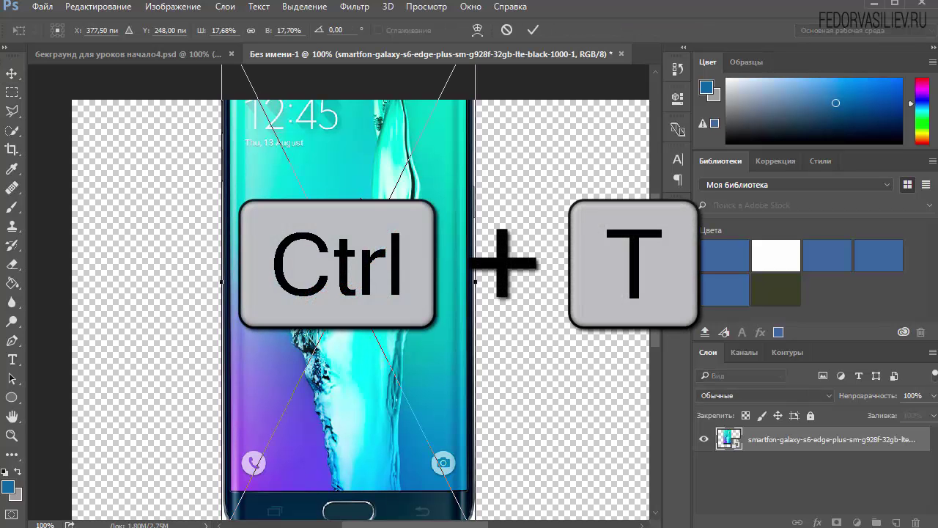
{"action": "left_click_drag", "start_coordinate": [347, 111], "coordinate": [354, 186]}
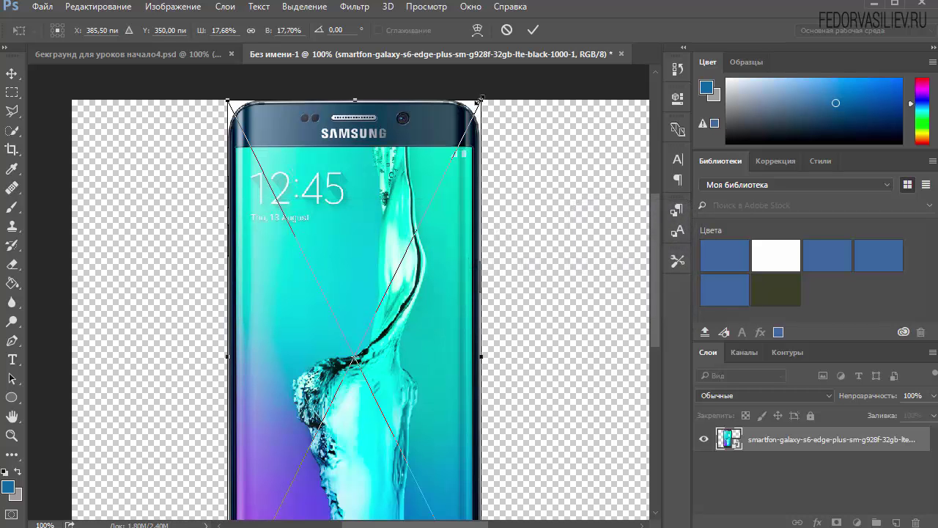
{"action": "left_click_drag", "start_coordinate": [481, 98], "coordinate": [351, 311]}
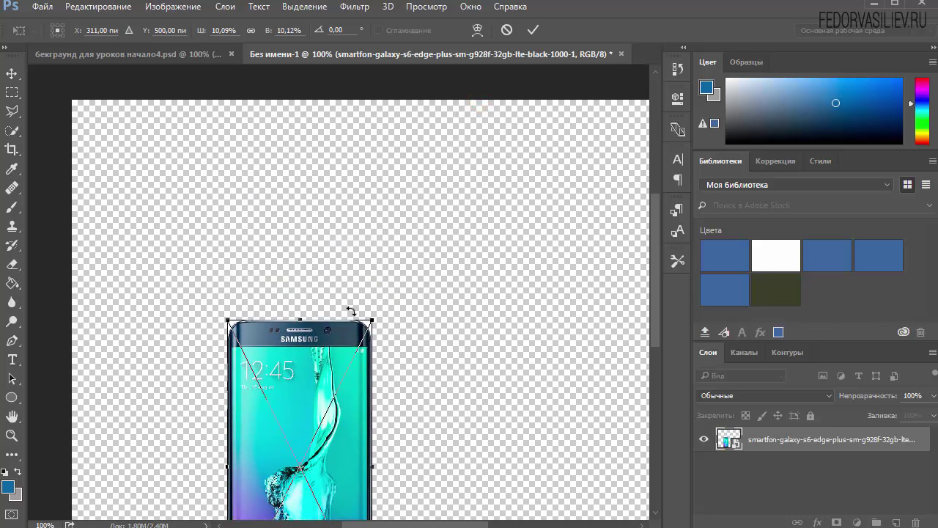
{"action": "left_click_drag", "start_coordinate": [306, 405], "coordinate": [153, 207]}
{"action": "key", "text": "Return"}
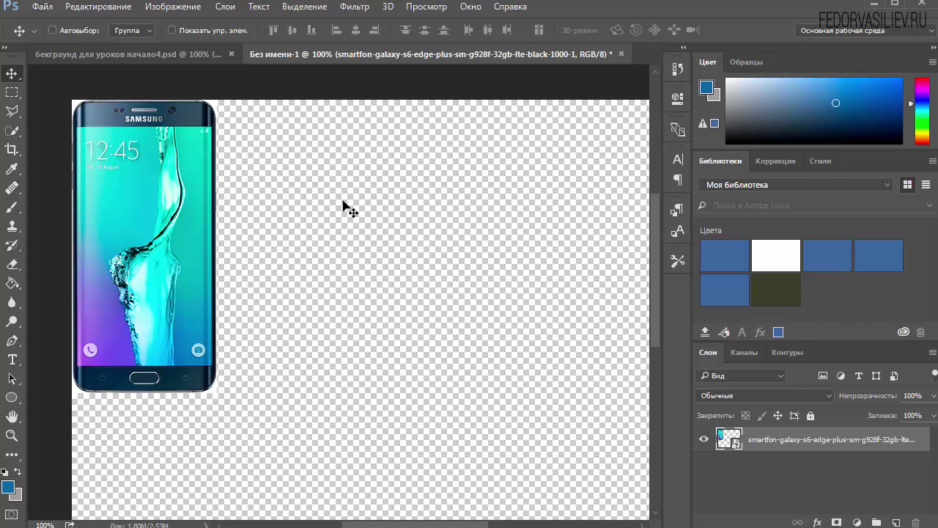
Crop the canvas from its right and lower sides to the edges of the phone image
{"action": "mouse_move", "coordinate": [398, 522]}
{"action": "left_mouse_down"}
{"action": "mouse_move", "coordinate": [440, 522]}
{"action": "mouse_move", "coordinate": [414, 521]}
{"action": "left_mouse_up"}
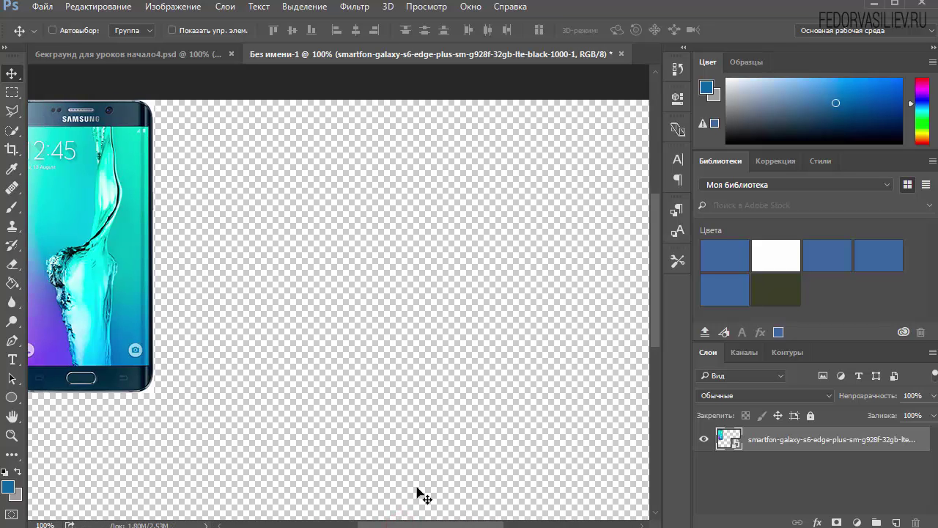
{"action": "left_click", "coordinate": [11, 154]}
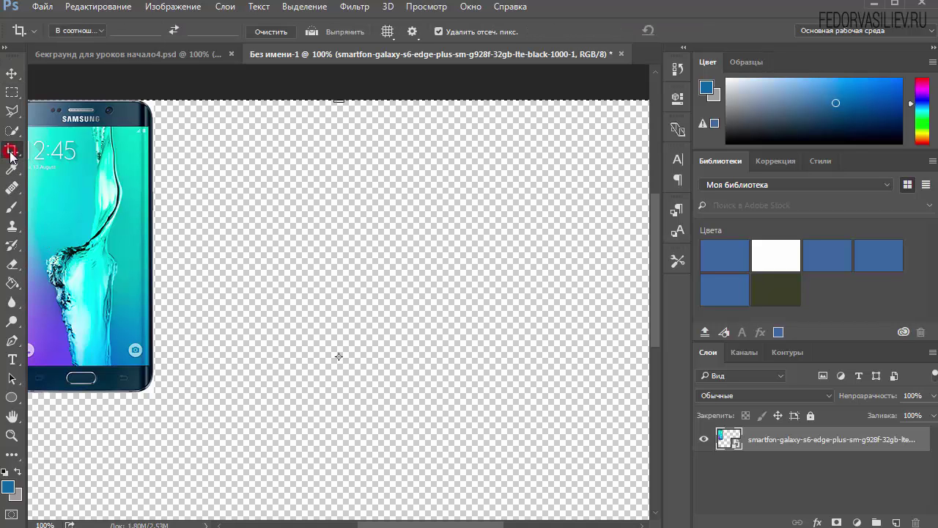
{"action": "left_click_drag", "start_coordinate": [434, 522], "coordinate": [450, 523]}
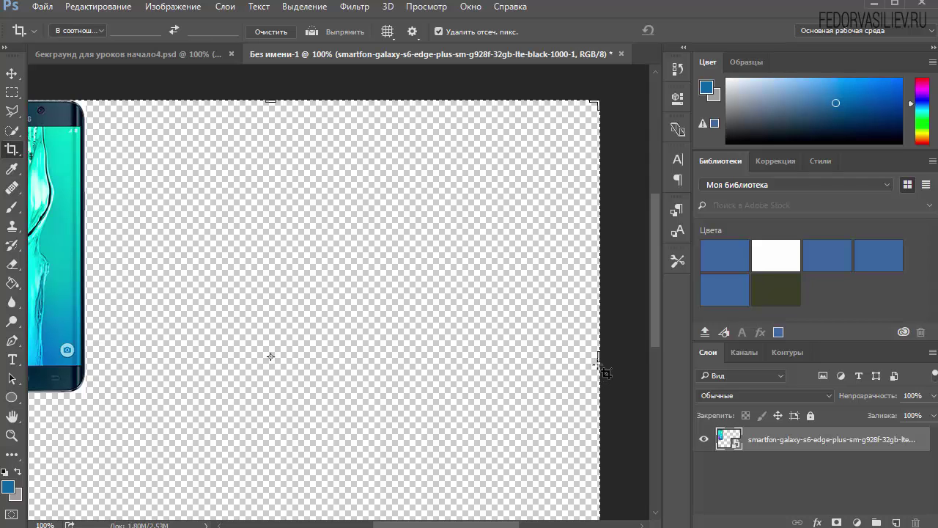
{"action": "left_click_drag", "start_coordinate": [599, 357], "coordinate": [346, 362]}
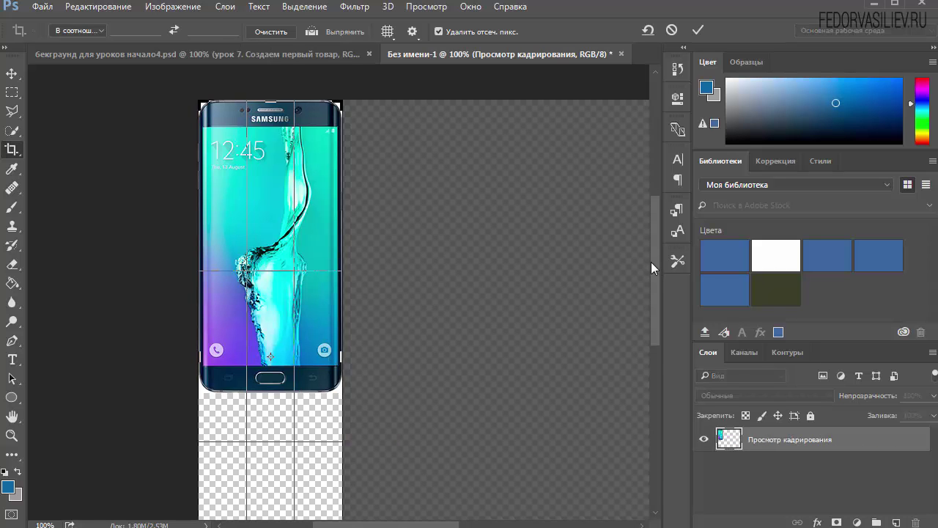
{"action": "left_click_drag", "start_coordinate": [652, 266], "coordinate": [653, 319]}
{"action": "left_click_drag", "start_coordinate": [271, 459], "coordinate": [272, 349]}
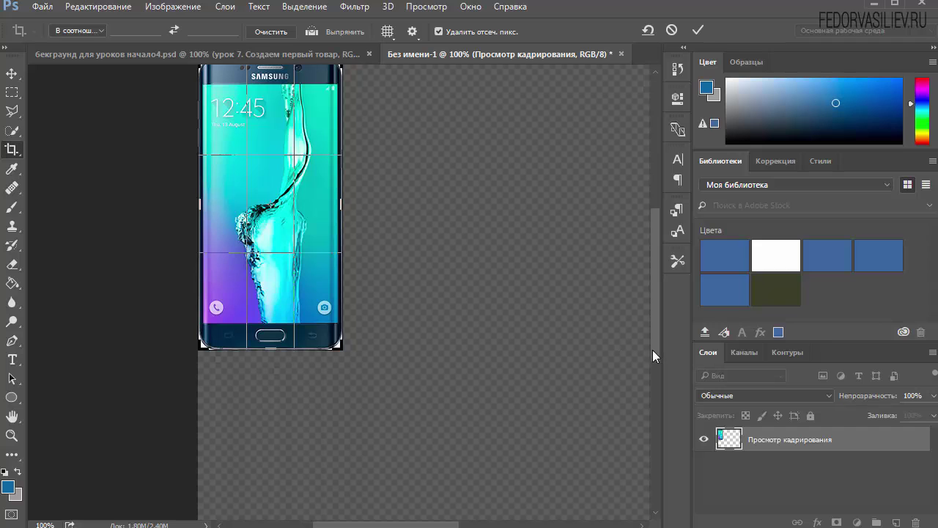
{"action": "left_click_drag", "start_coordinate": [652, 350], "coordinate": [651, 332]}
{"action": "key", "text": "Return"}
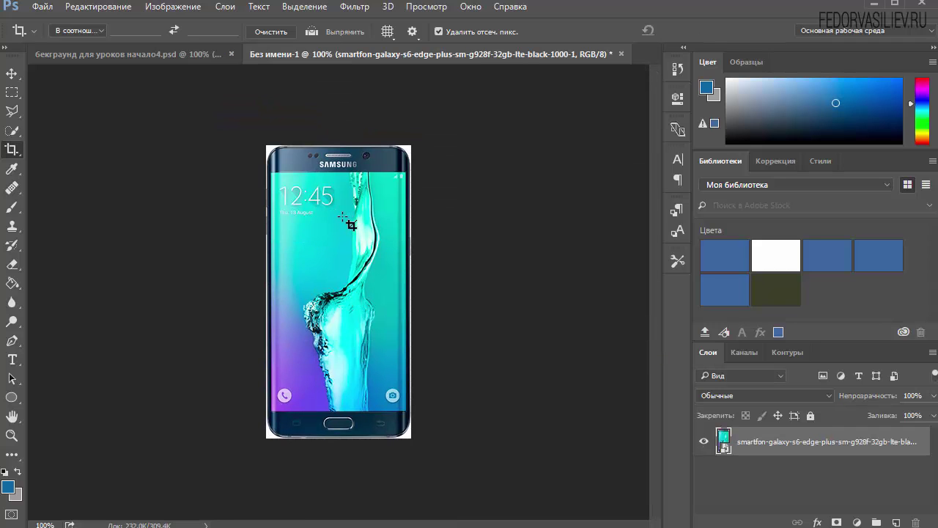
Check the cropped image's width and height in Image Size with the units set to pixels (Пиксели)
{"action": "left_click", "coordinate": [175, 7]}
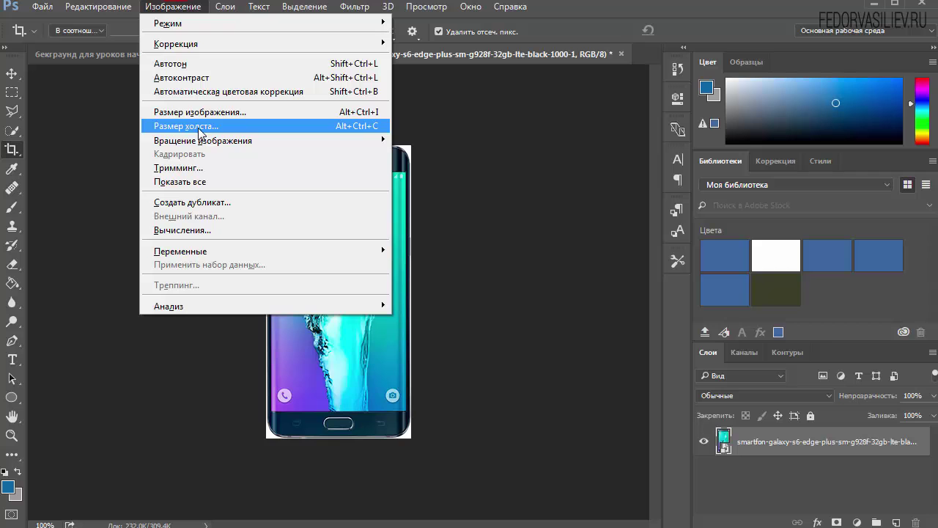
{"action": "left_click", "coordinate": [187, 112]}
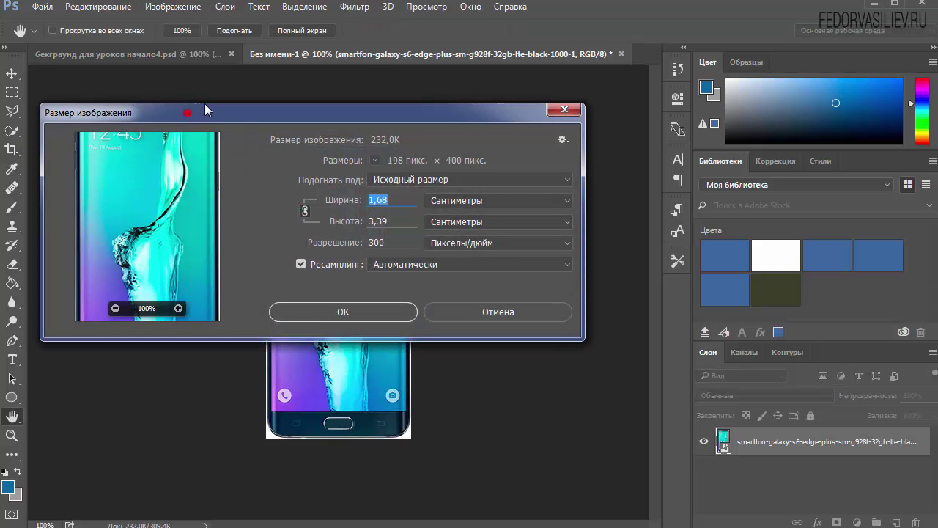
{"action": "left_click", "coordinate": [440, 175]}
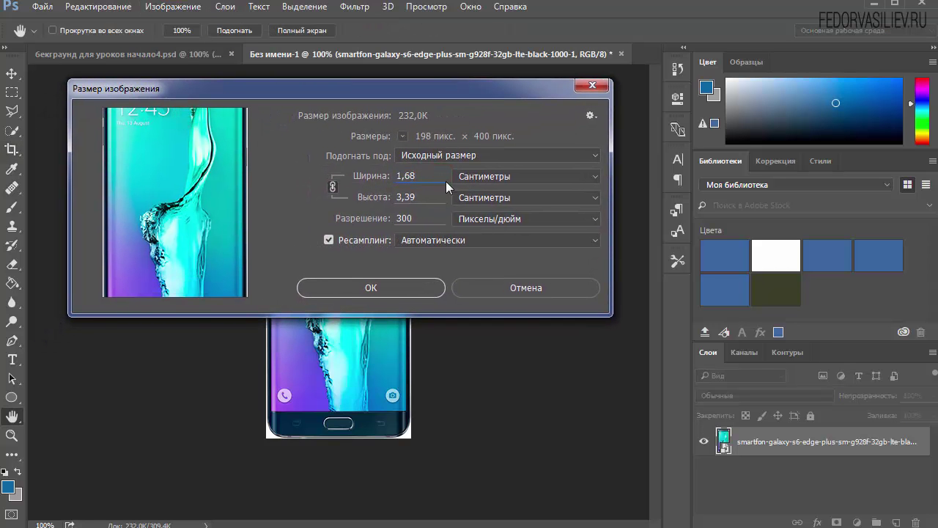
{"action": "left_click", "coordinate": [483, 178]}
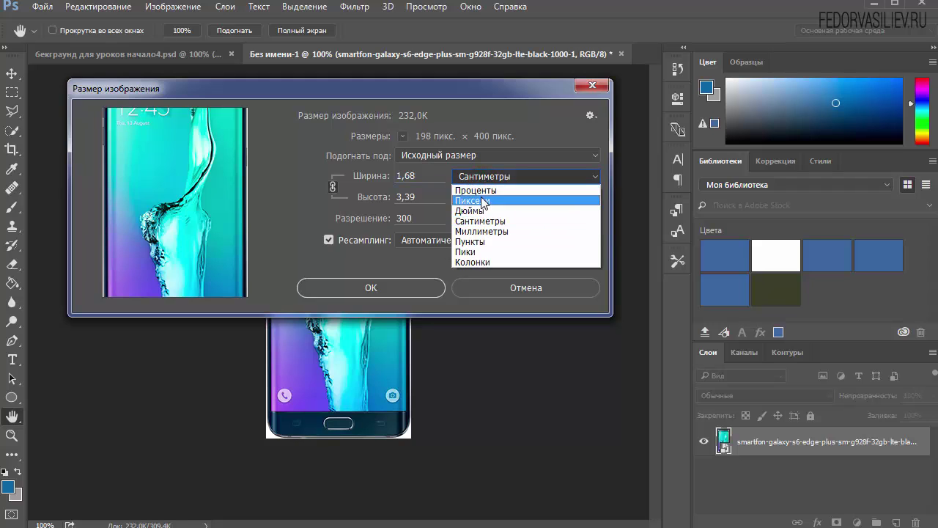
{"action": "left_click", "coordinate": [483, 200]}
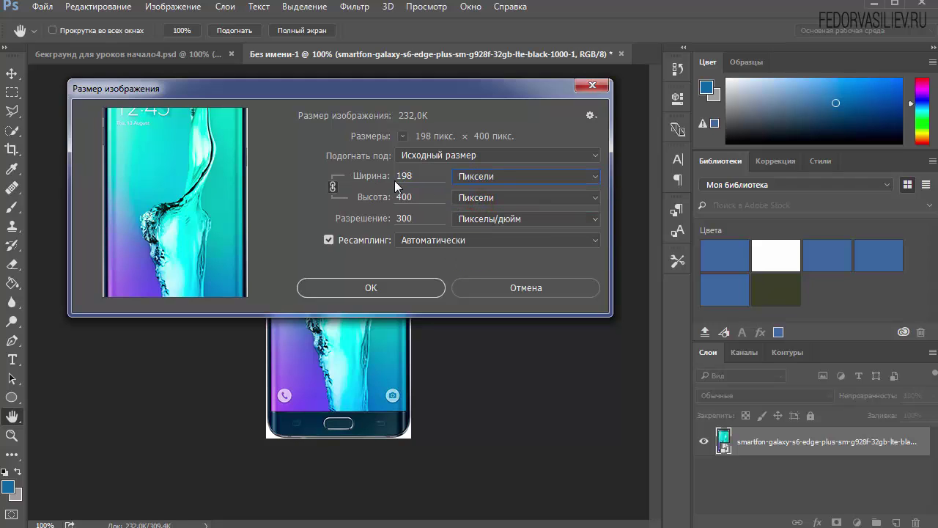
{"action": "double_click", "coordinate": [431, 176]}
{"action": "double_click", "coordinate": [418, 198]}
{"action": "left_click_drag", "start_coordinate": [430, 93], "coordinate": [815, 103]}
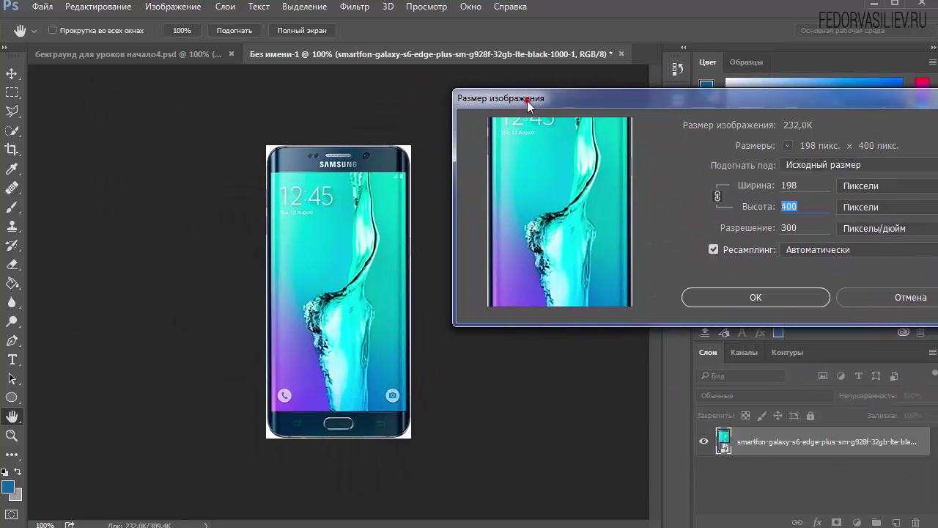
{"action": "left_click_drag", "start_coordinate": [528, 100], "coordinate": [578, 125]}
{"action": "left_click_drag", "start_coordinate": [495, 124], "coordinate": [189, 132]}
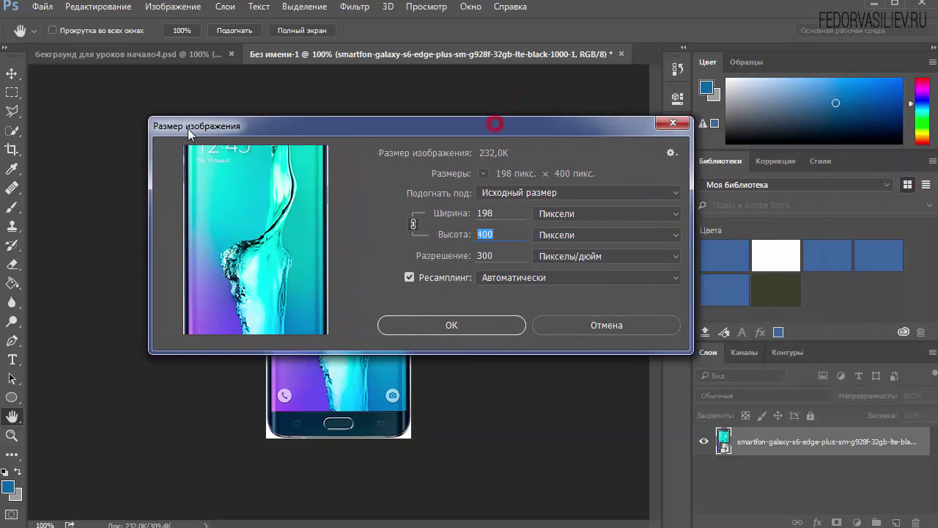
{"action": "left_click", "coordinate": [415, 324]}
{"action": "key", "text": "c"}
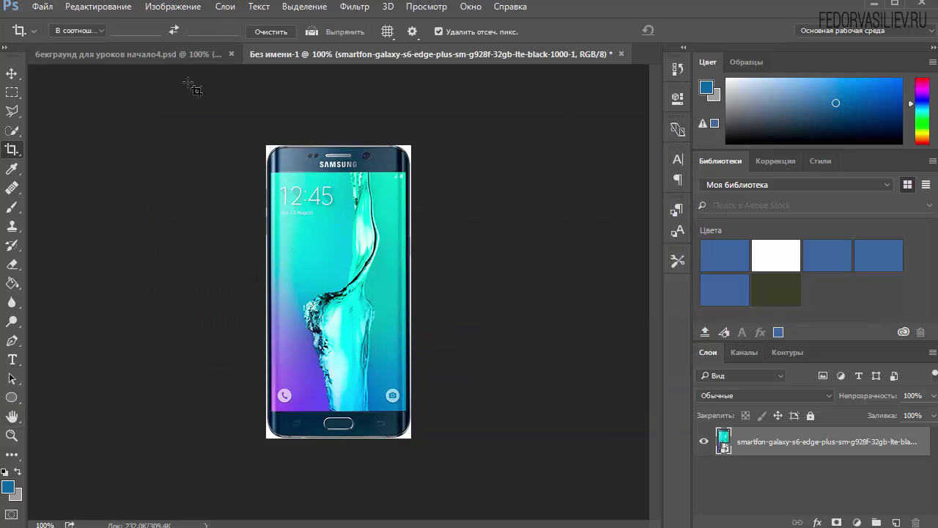
{"action": "left_click", "coordinate": [41, 7]}
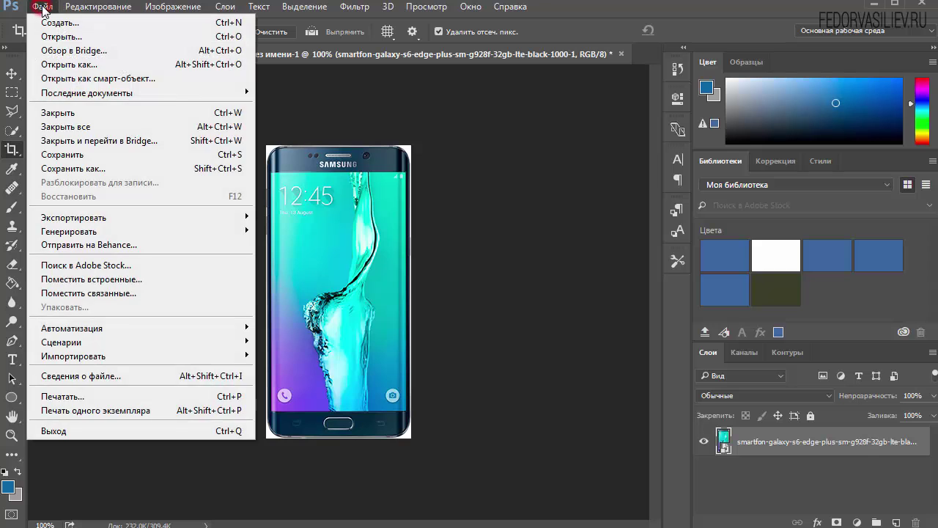
{"action": "left_click", "coordinate": [73, 170]}
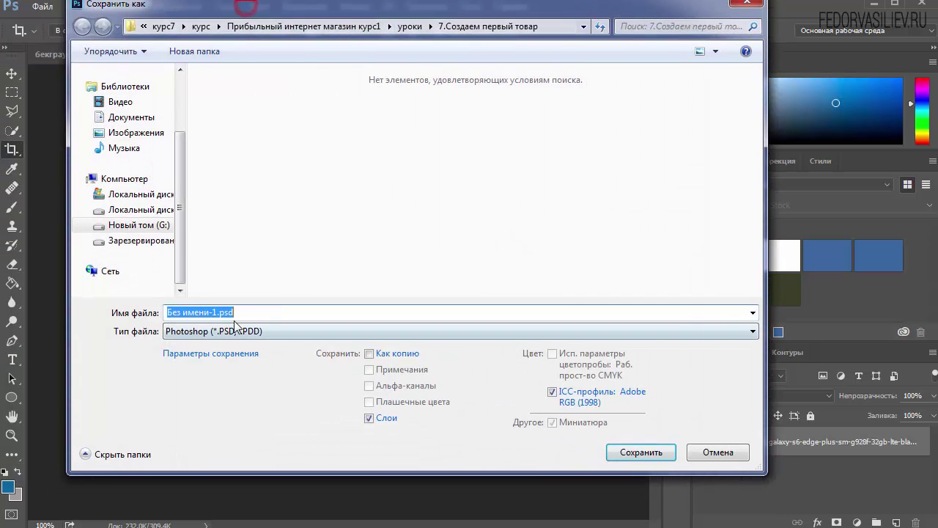
{"action": "left_click", "coordinate": [218, 335]}
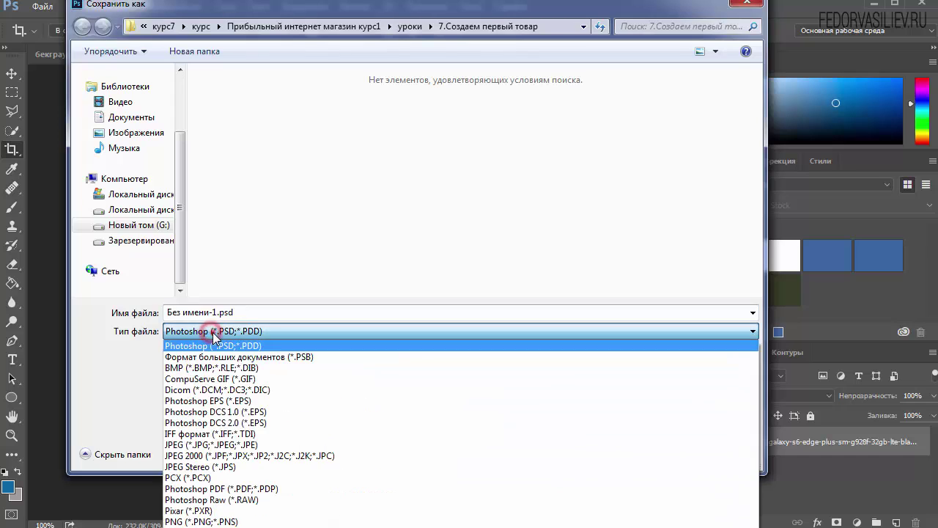
{"action": "left_click", "coordinate": [217, 336]}
{"action": "left_click", "coordinate": [214, 313]}
{"action": "left_click", "coordinate": [208, 311]}
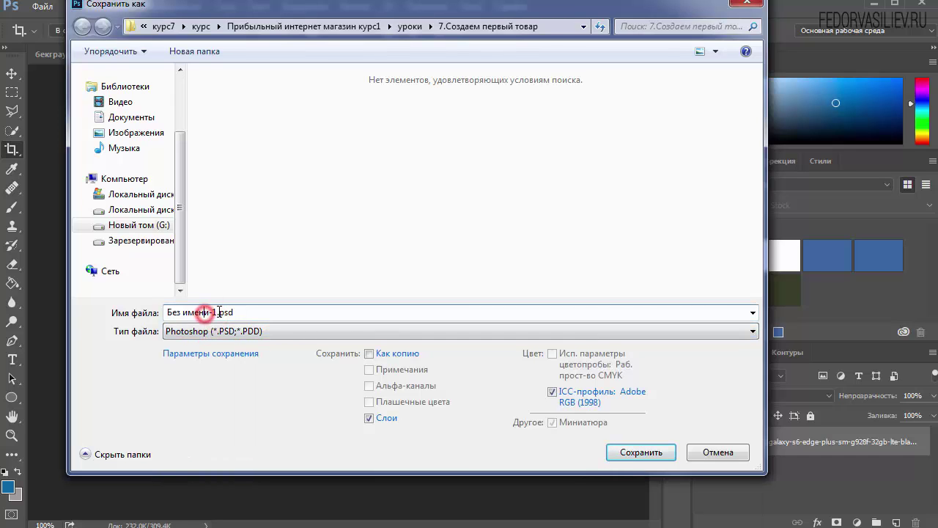
{"action": "left_click_drag", "start_coordinate": [217, 311], "coordinate": [137, 314]}
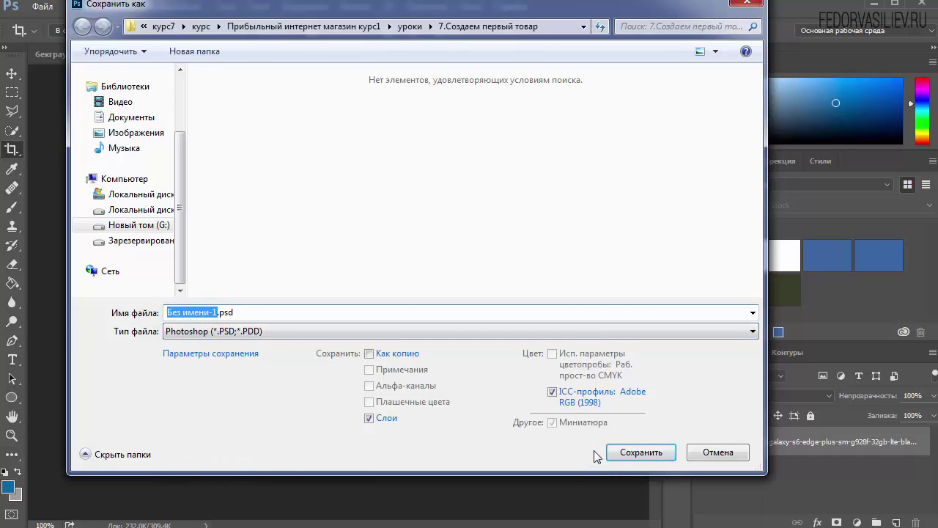
{"action": "left_click", "coordinate": [705, 455]}
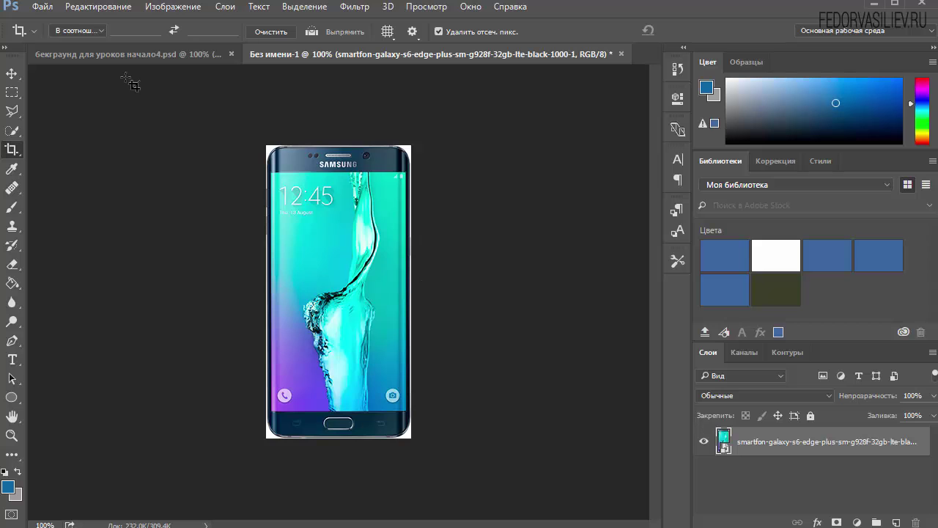
{"action": "left_click", "coordinate": [42, 7]}
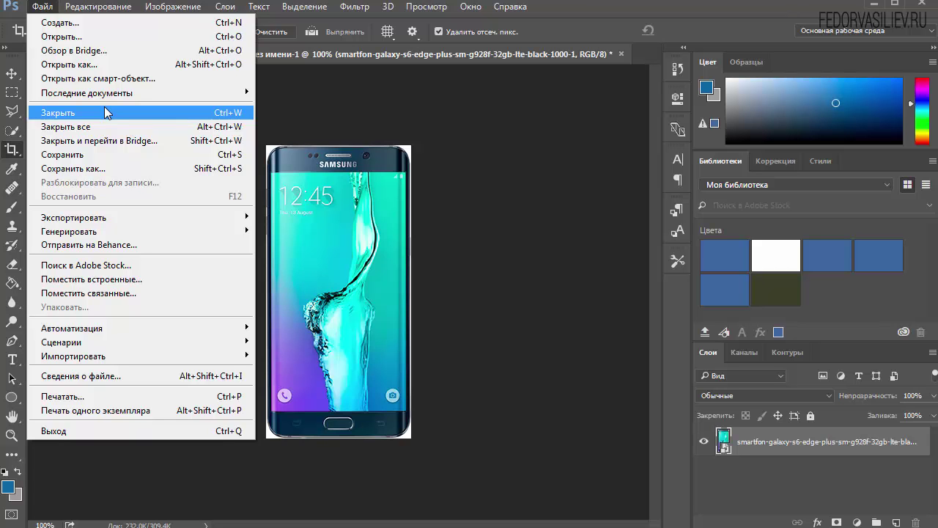
{"action": "left_click", "coordinate": [104, 170]}
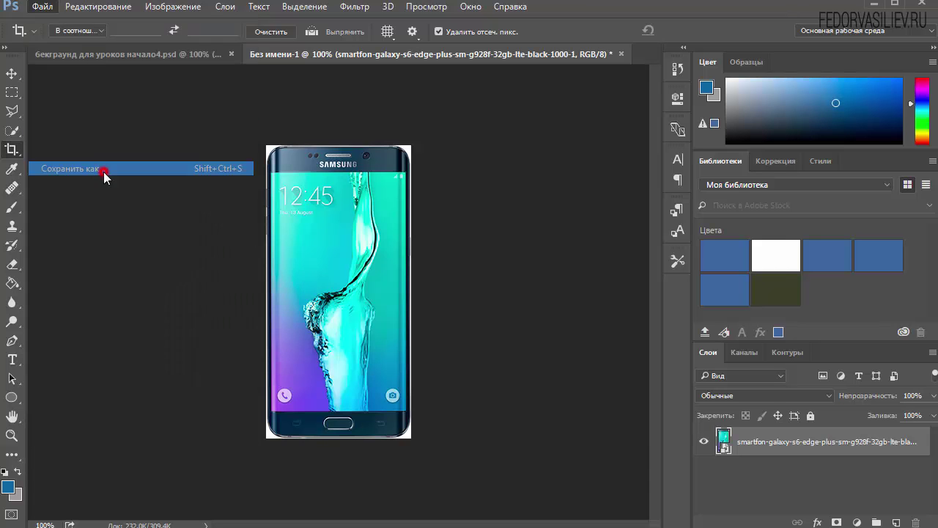
{"action": "left_click_drag", "start_coordinate": [237, 8], "coordinate": [248, 23]}
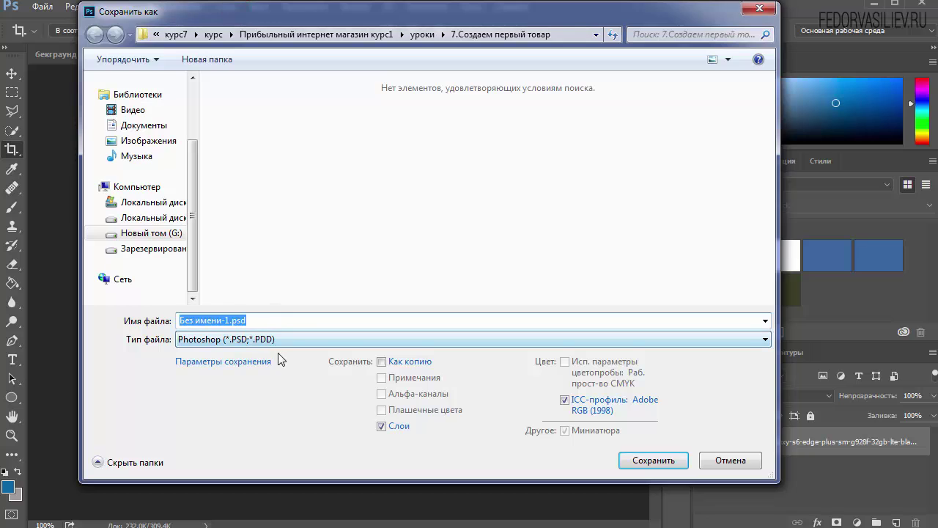
{"action": "left_click", "coordinate": [277, 339]}
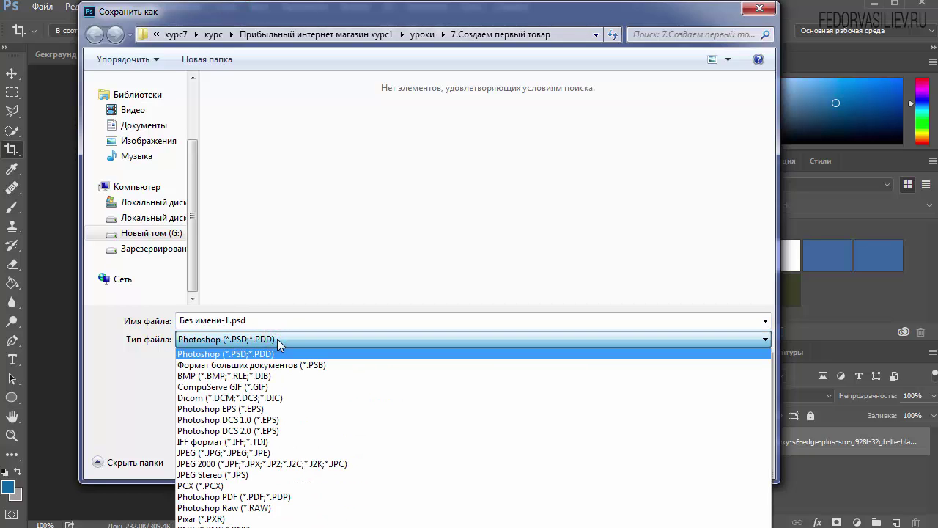
{"action": "left_click", "coordinate": [221, 453]}
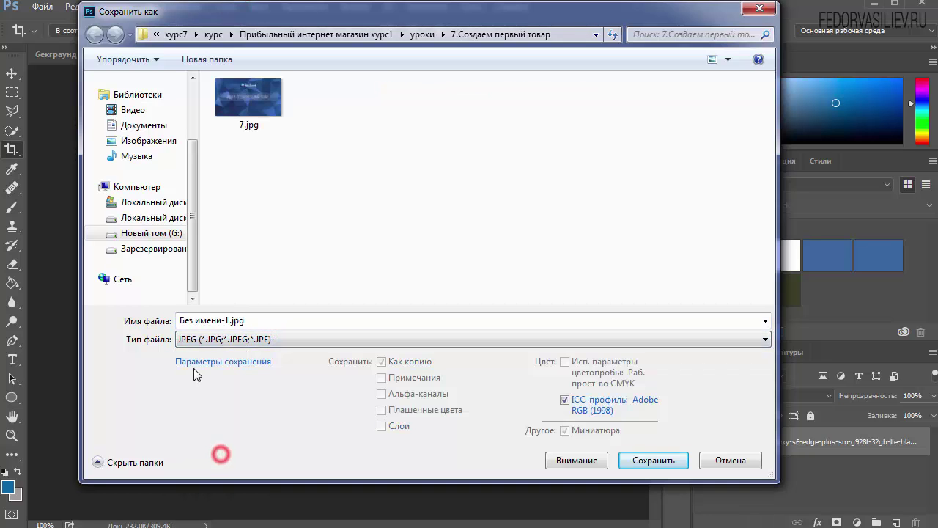
{"action": "left_click", "coordinate": [273, 340]}
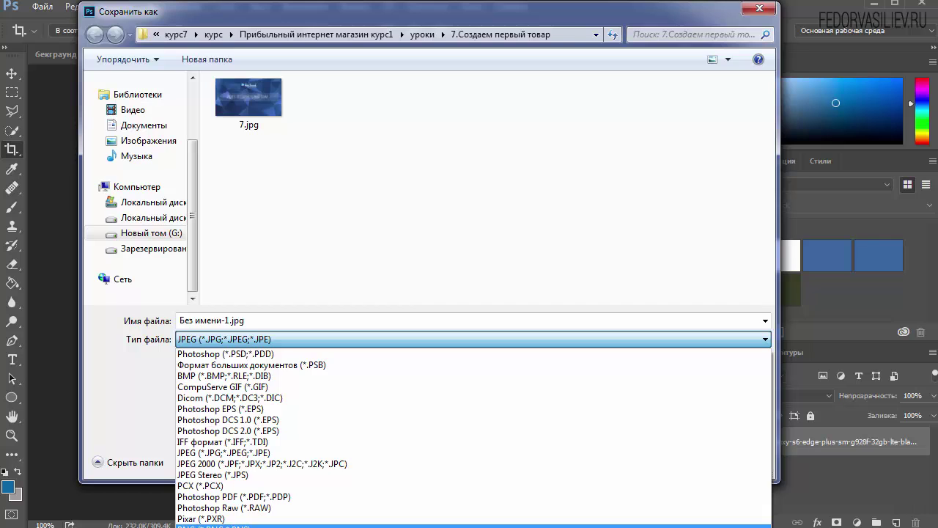
{"action": "left_click", "coordinate": [213, 525]}
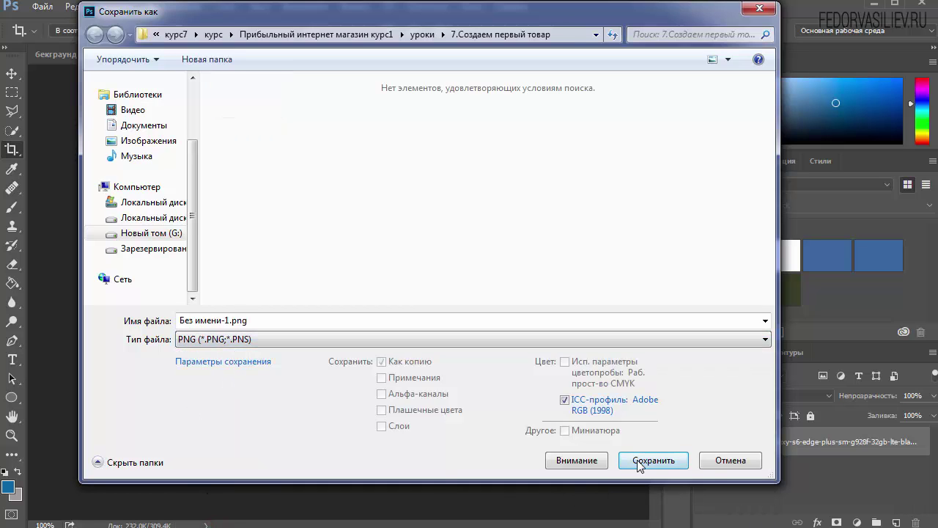
{"action": "left_click", "coordinate": [709, 461]}
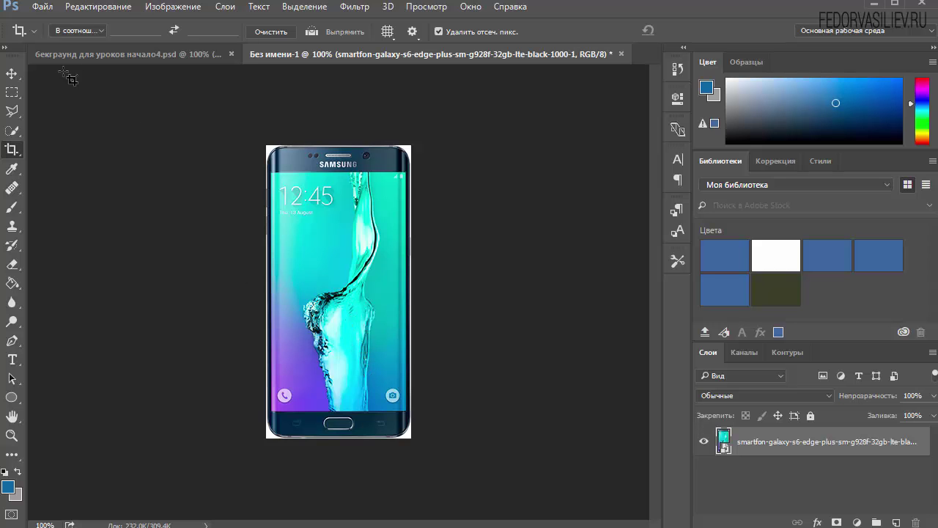
{"action": "left_click", "coordinate": [42, 6]}
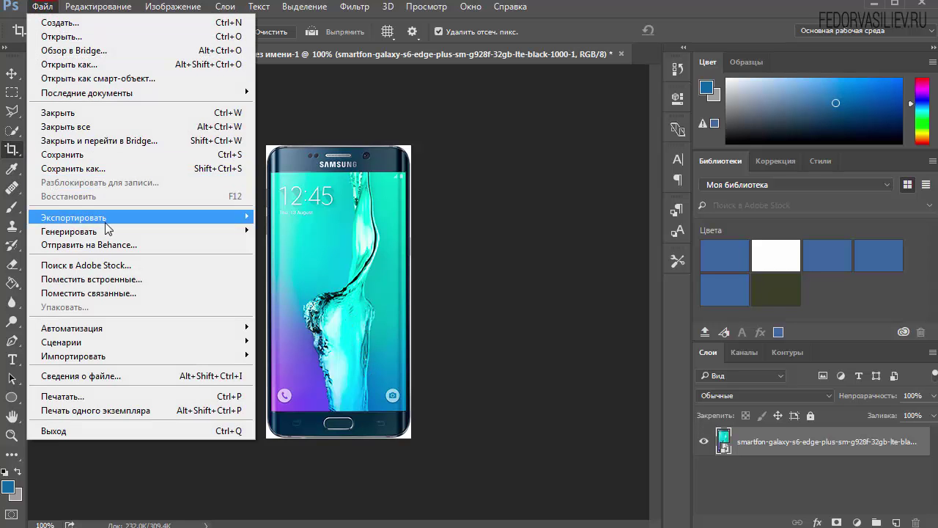
{"action": "mouse_move", "coordinate": [105, 220]}
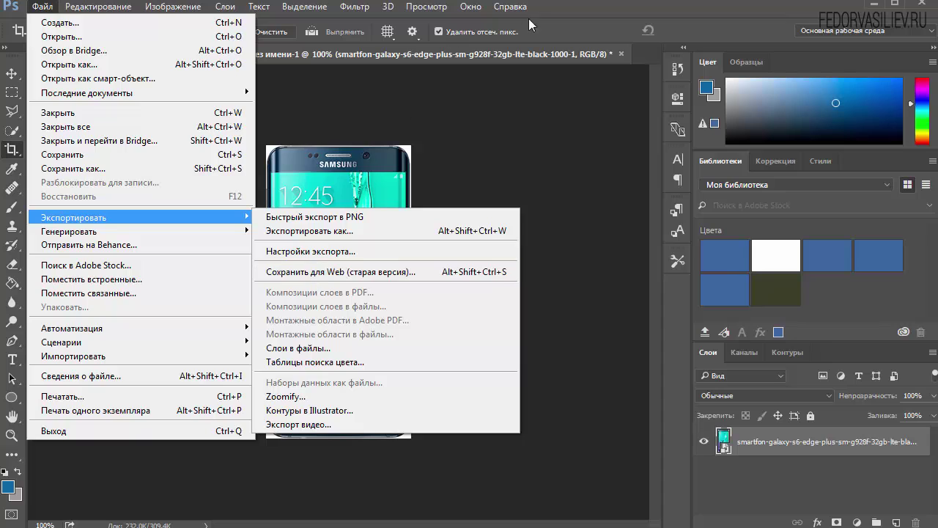
{"action": "left_click", "coordinate": [556, 19]}
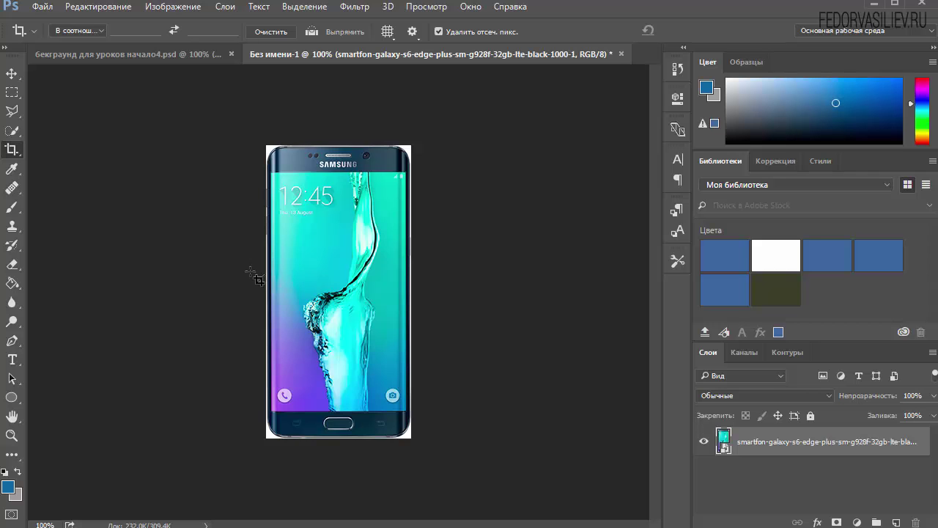
Save the phone image in JPEG format as Без имени-1.jpg in the folder 7.Создаем первый товар
{"action": "left_click", "coordinate": [42, 6]}
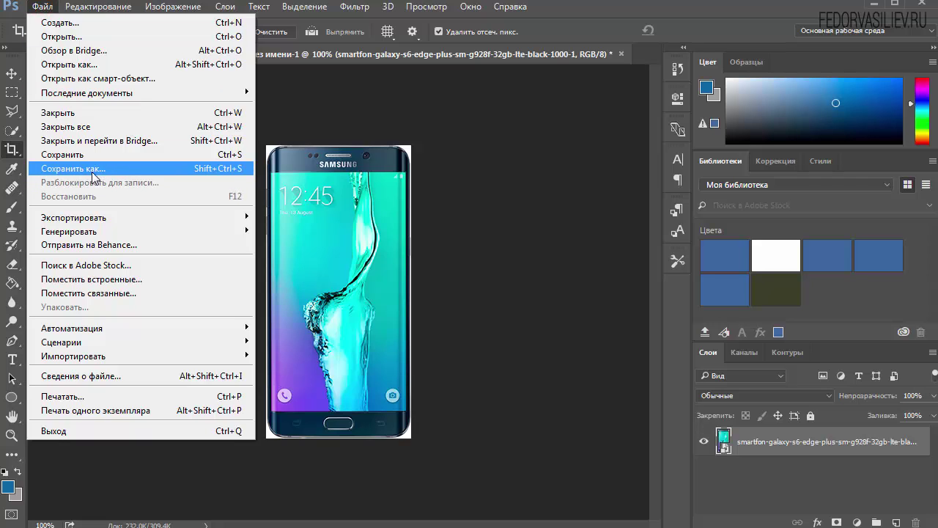
{"action": "left_click", "coordinate": [94, 169]}
{"action": "left_click", "coordinate": [264, 340]}
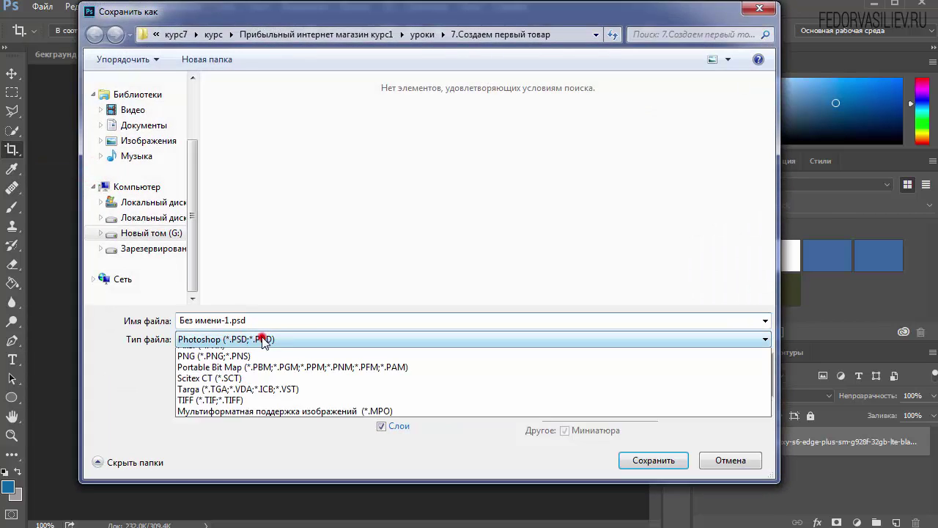
{"action": "scroll", "coordinate": [264, 411], "scroll_direction": "down", "scroll_amount": 1}
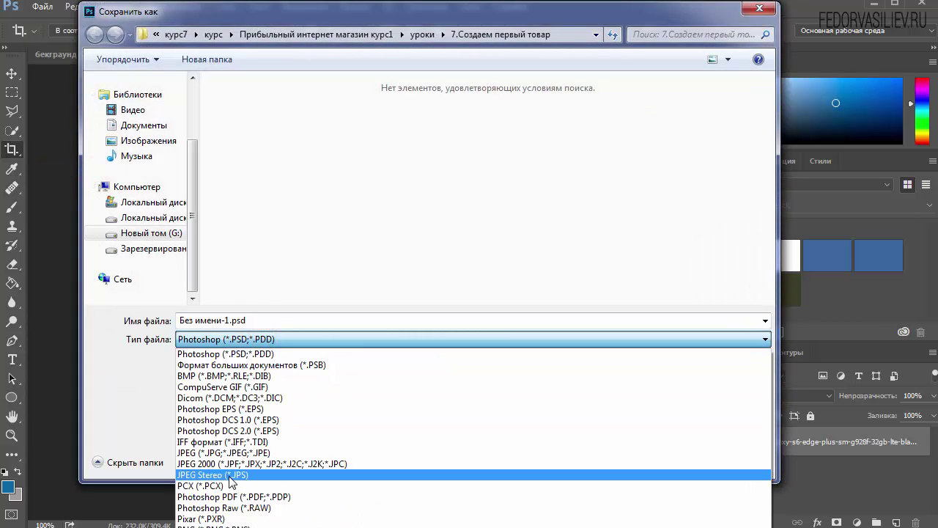
{"action": "left_click", "coordinate": [220, 419]}
{"action": "left_click", "coordinate": [644, 462]}
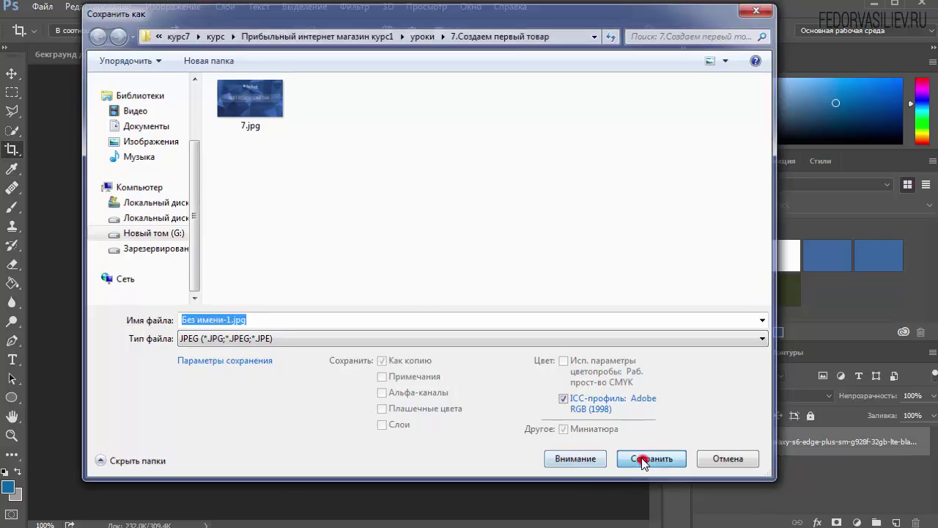
Try the Низкое JPEG quality preset, and set the quality to Высокое (8)
{"action": "left_click_drag", "start_coordinate": [294, 118], "coordinate": [523, 132]}
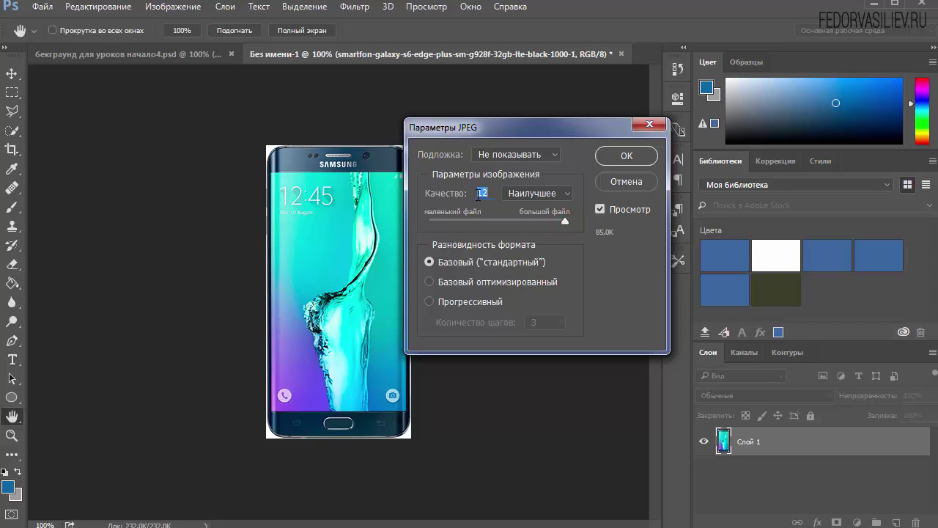
{"action": "mouse_move", "coordinate": [564, 221]}
{"action": "left_mouse_down"}
{"action": "mouse_move", "coordinate": [512, 223]}
{"action": "mouse_move", "coordinate": [564, 223]}
{"action": "left_mouse_up"}
{"action": "left_click", "coordinate": [565, 194]}
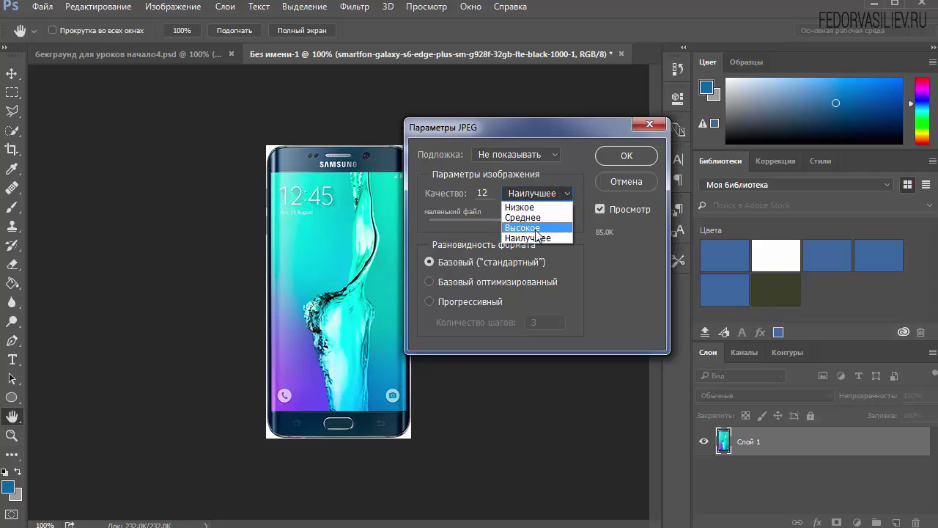
{"action": "left_click", "coordinate": [521, 207]}
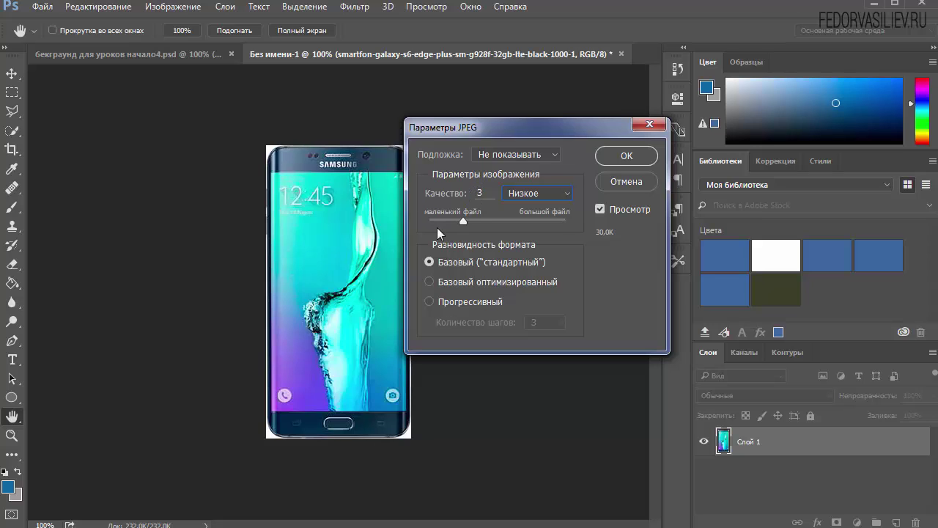
{"action": "left_click_drag", "start_coordinate": [484, 131], "coordinate": [420, 116]}
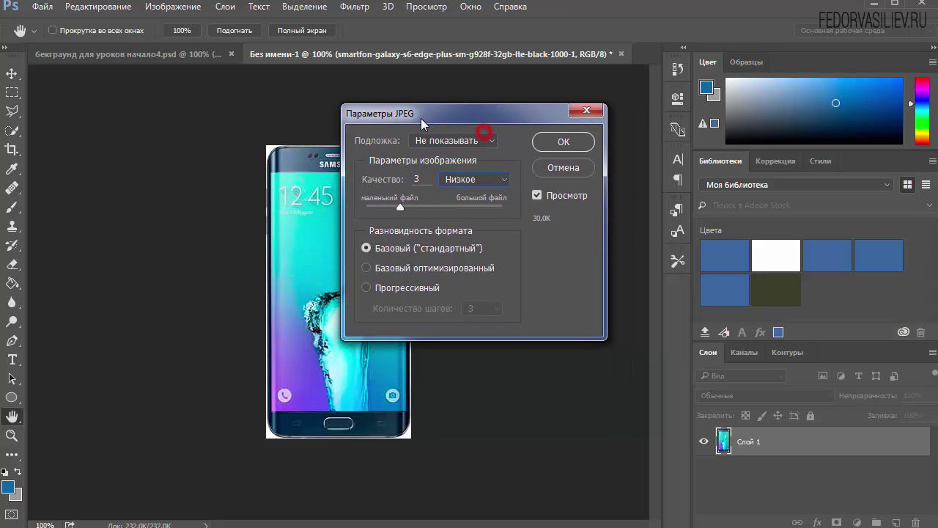
{"action": "left_click", "coordinate": [455, 180]}
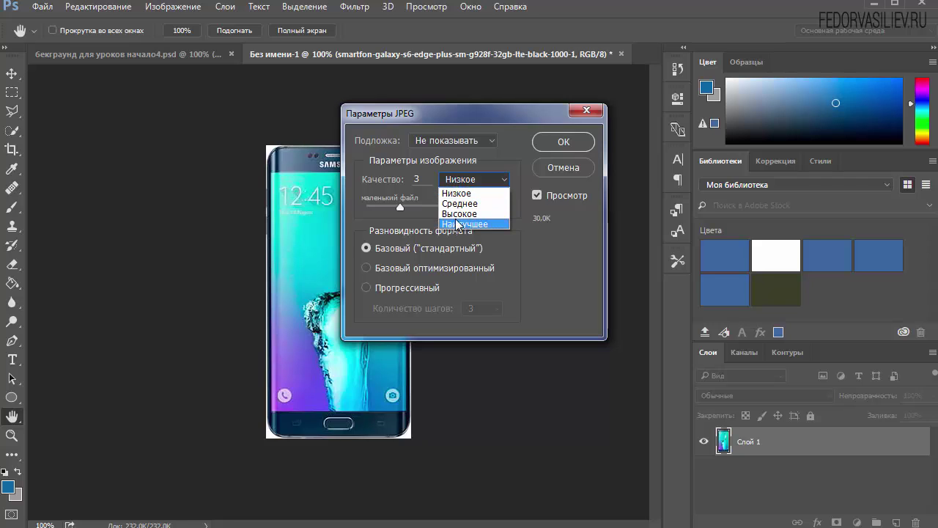
{"action": "left_click", "coordinate": [458, 213]}
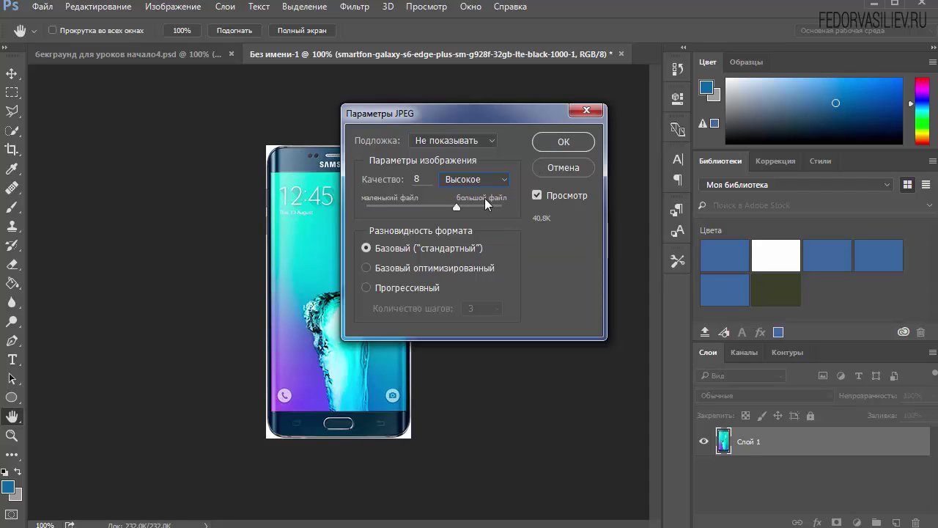
Finish saving the phone image with the chosen JPEG options
{"action": "left_click", "coordinate": [550, 143]}
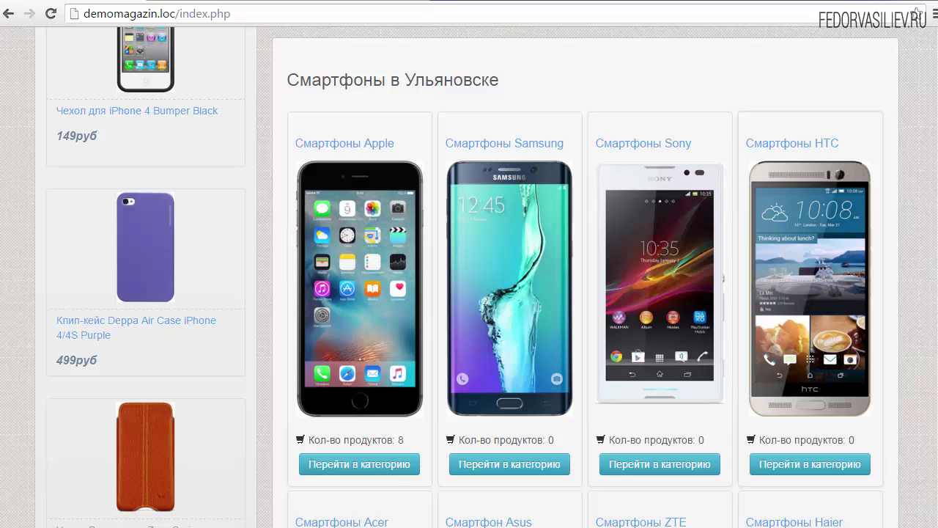
Switch to the demomagazin.loc shop in the browser and open the Apple iPhone 6S Plus 64GB Space product from the Смартфоны Apple category
{"action": "key", "text": "F5"}
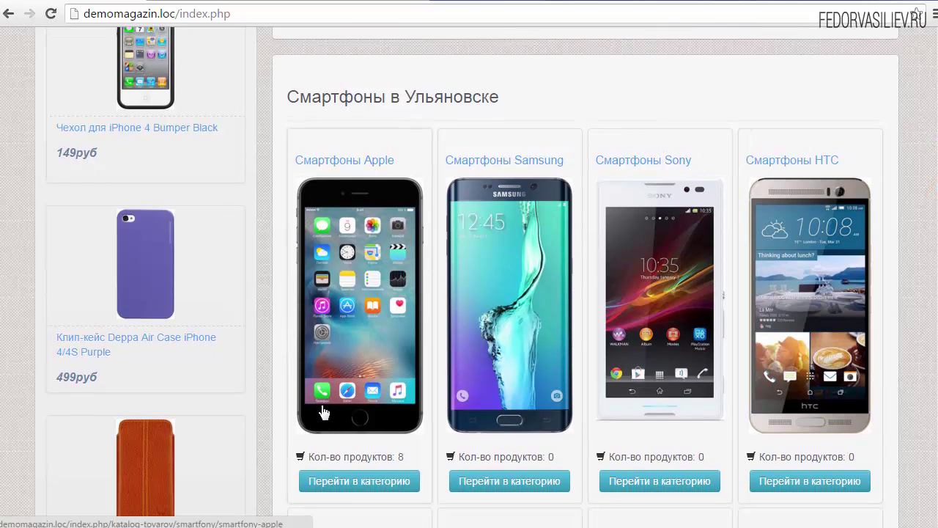
{"action": "left_click", "coordinate": [325, 480]}
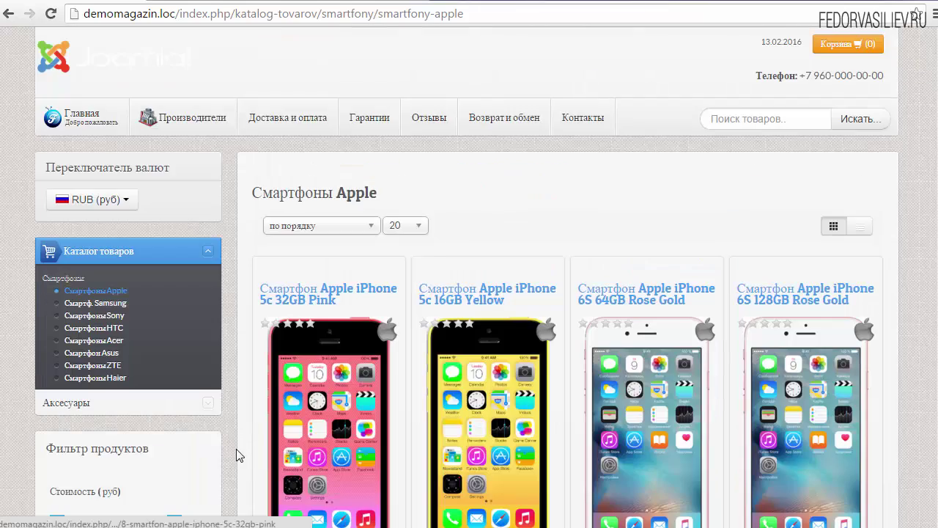
{"action": "scroll", "coordinate": [469, 275], "scroll_direction": "down", "scroll_amount": 5}
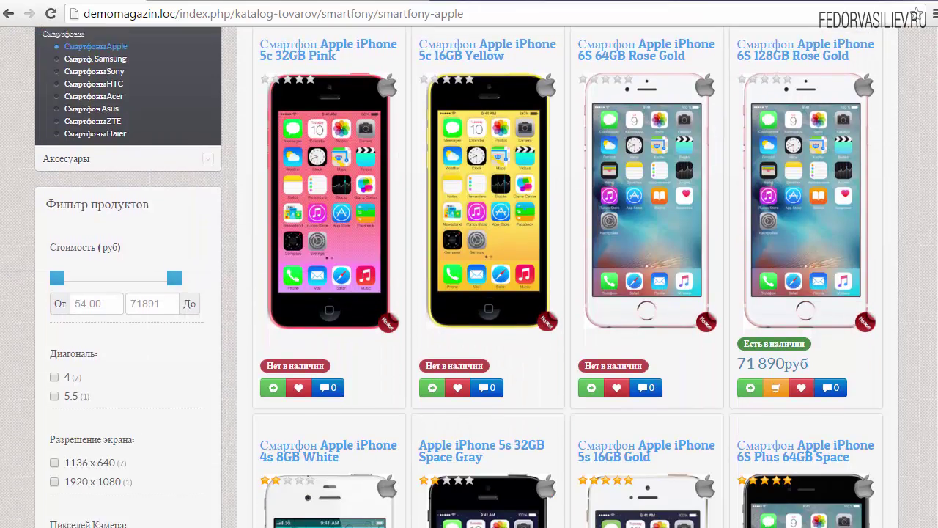
{"action": "scroll", "coordinate": [469, 277], "scroll_direction": "down", "scroll_amount": 5}
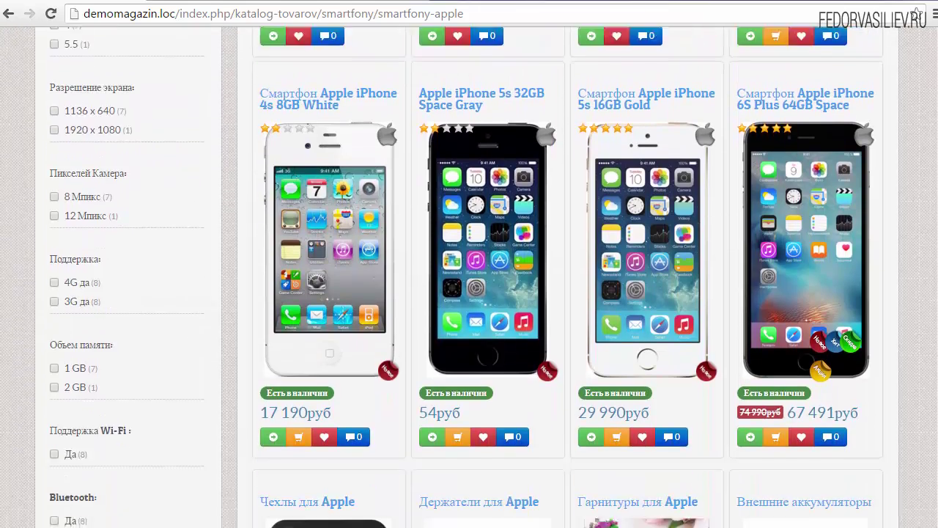
{"action": "scroll", "coordinate": [805, 286], "scroll_direction": "up", "scroll_amount": 5}
{"action": "scroll", "coordinate": [805, 285], "scroll_direction": "down", "scroll_amount": 2}
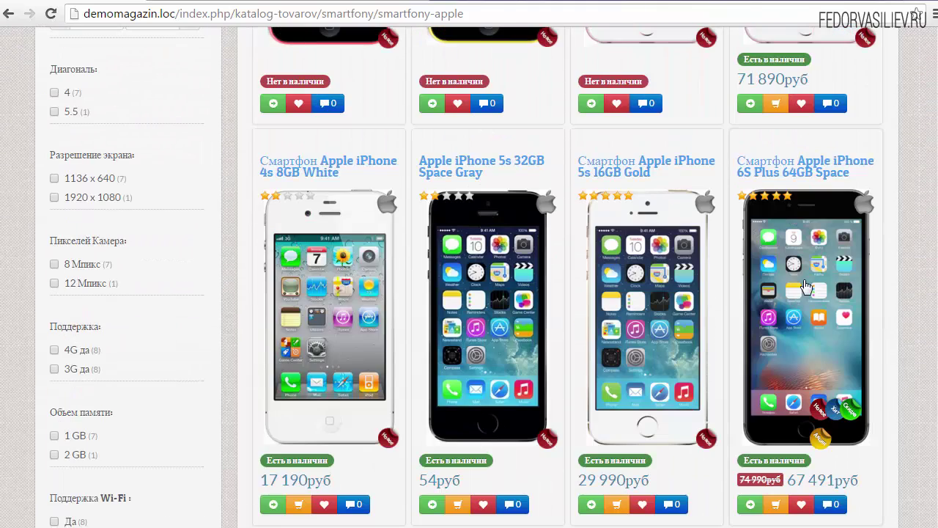
{"action": "left_click", "coordinate": [805, 286]}
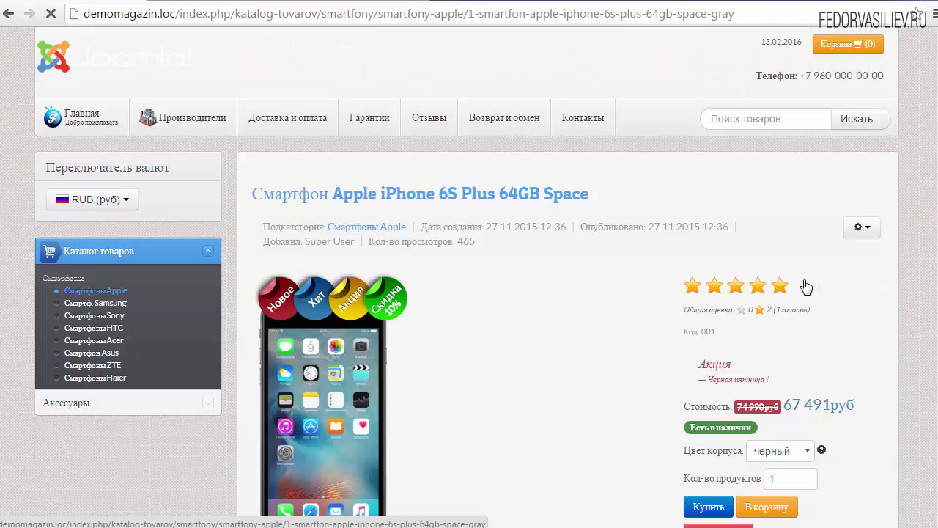
Copy the product title "Смартфон Apple iPhone 6S Plus 64GB Space" from the product page
{"action": "scroll", "coordinate": [358, 329], "scroll_direction": "down", "scroll_amount": 2}
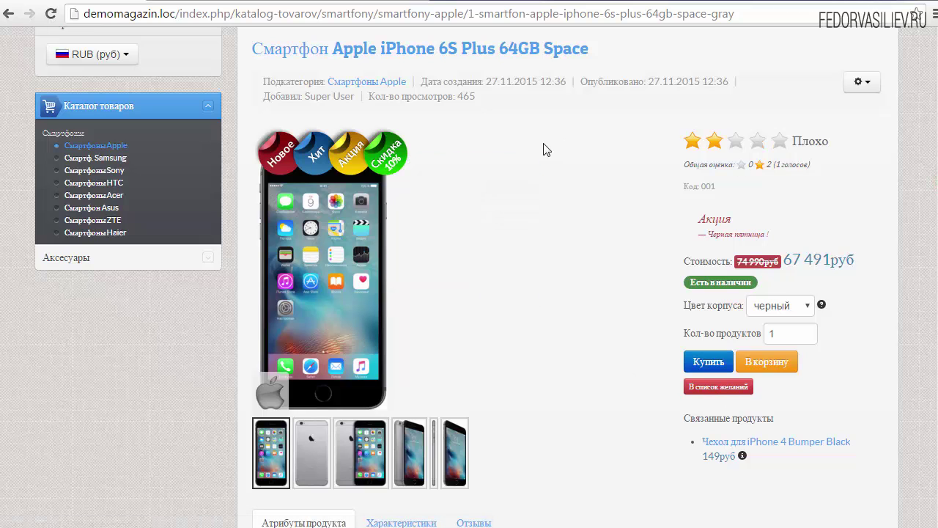
{"action": "scroll", "coordinate": [626, 239], "scroll_direction": "up", "scroll_amount": 1}
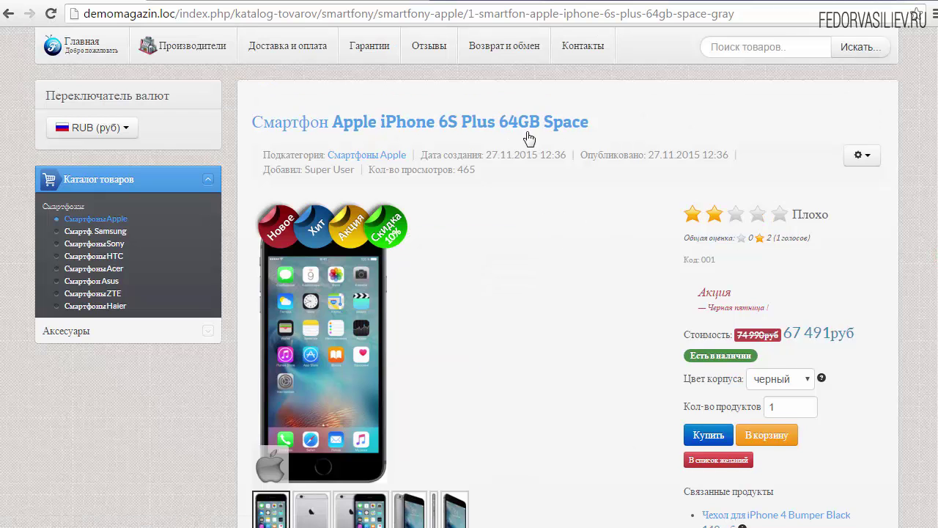
{"action": "left_click_drag", "start_coordinate": [596, 123], "coordinate": [252, 121]}
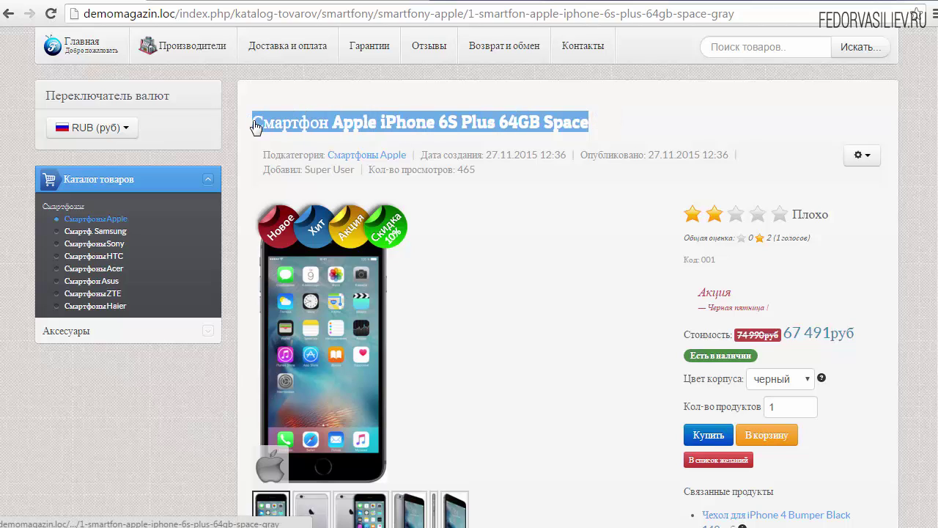
{"action": "right_click", "coordinate": [290, 129]}
{"action": "left_click", "coordinate": [315, 298]}
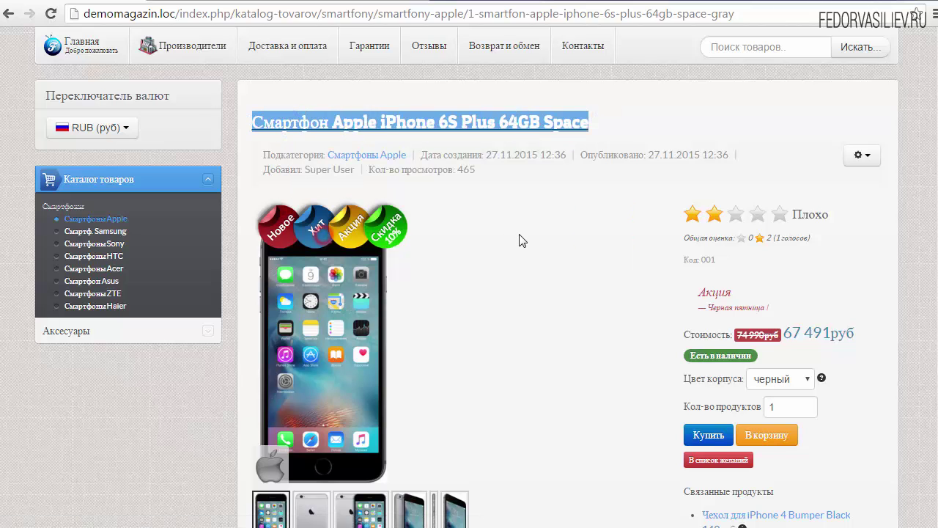
{"action": "left_click", "coordinate": [519, 235]}
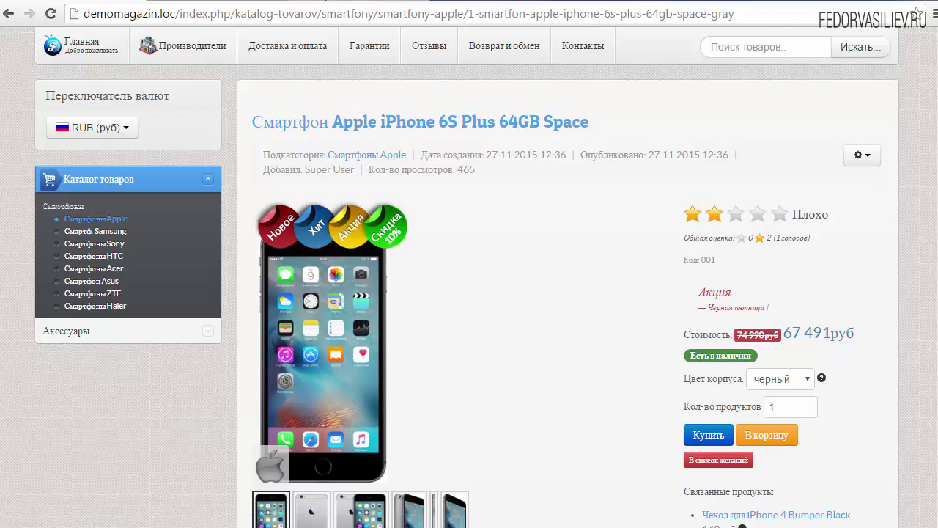
Open the JOOMLAKASSA products list in the online-shop.loc administration, signing in again with the prefilled credentials
{"action": "key", "text": "ctrl+Tab"}
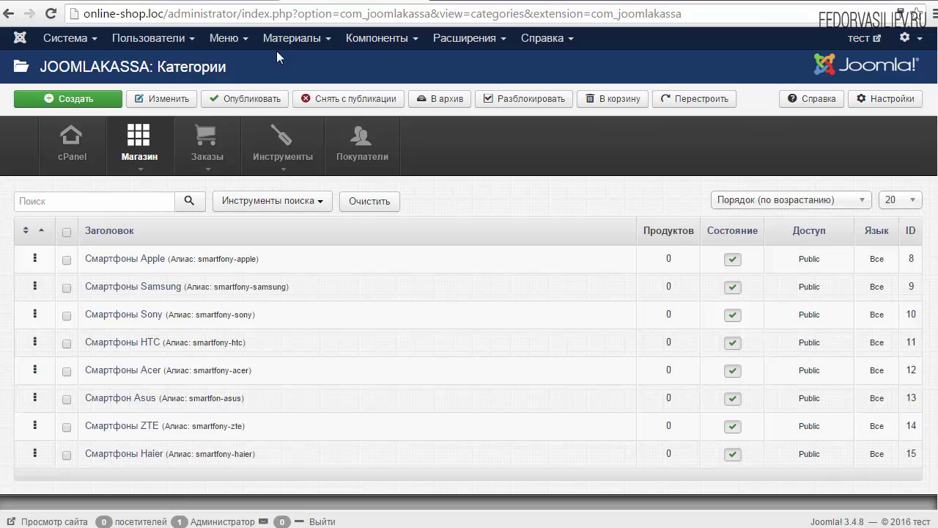
{"action": "left_click", "coordinate": [364, 44]}
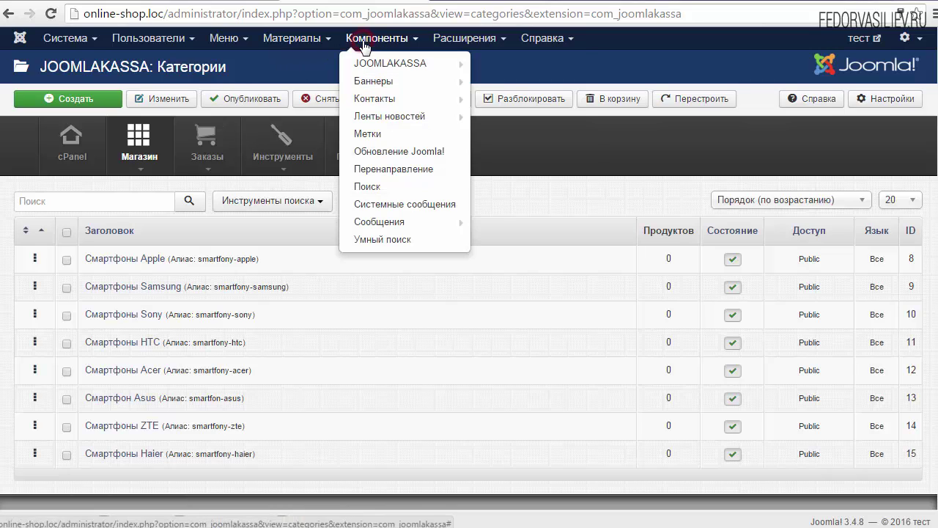
{"action": "mouse_move", "coordinate": [374, 64]}
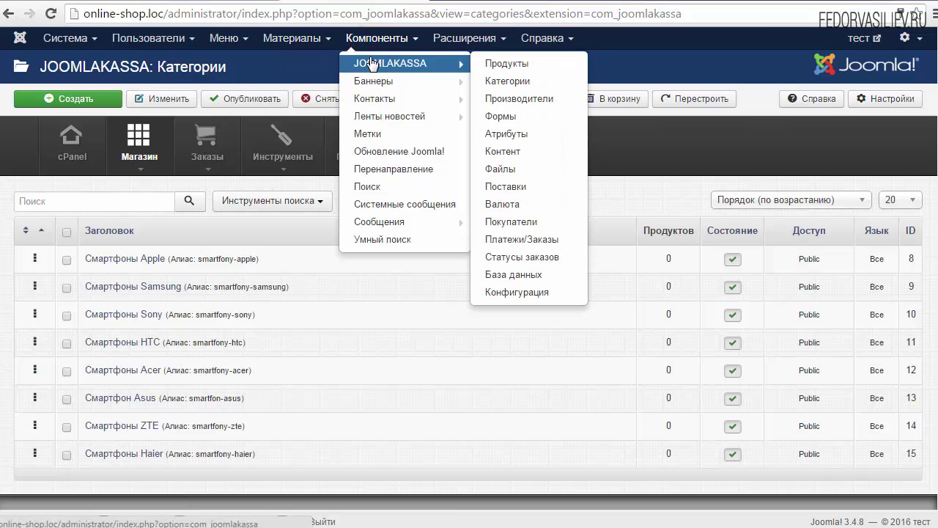
{"action": "left_click", "coordinate": [527, 64]}
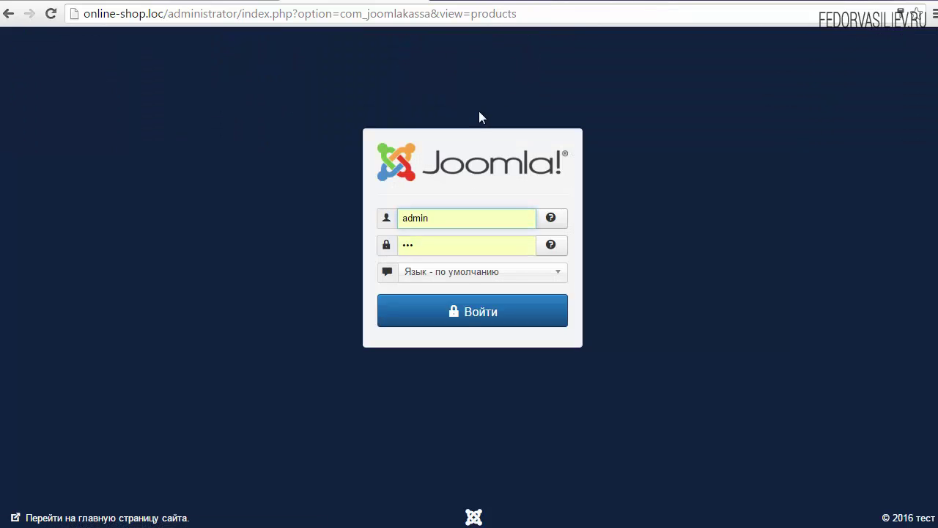
{"action": "left_click", "coordinate": [469, 304]}
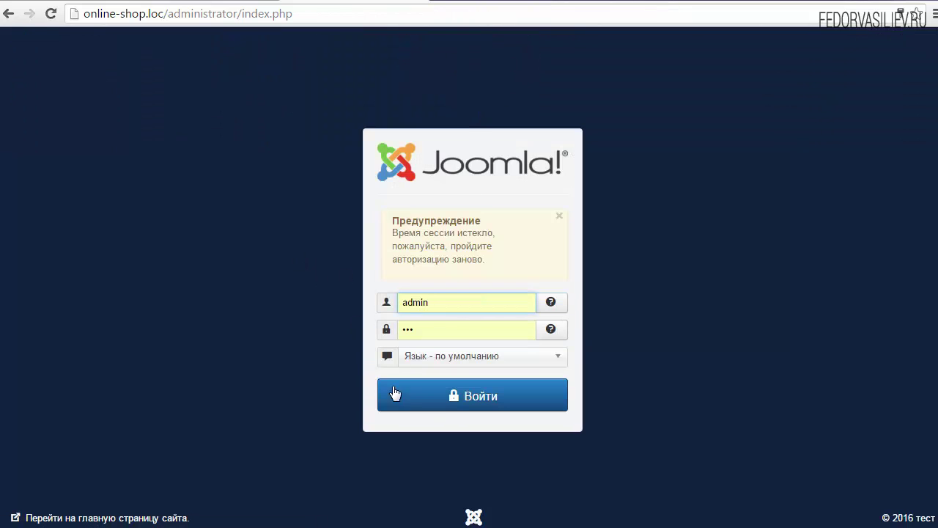
{"action": "left_click", "coordinate": [436, 394]}
{"action": "left_click", "coordinate": [168, 242]}
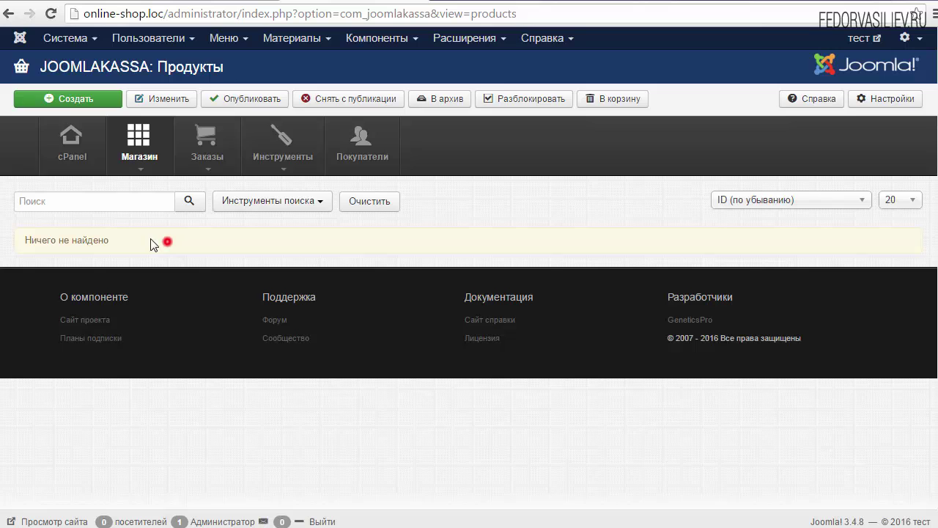
Create a new product and paste "Смартфон Apple iPhone 6S Plus 64GB Space" as its Наименование
{"action": "left_click", "coordinate": [96, 102]}
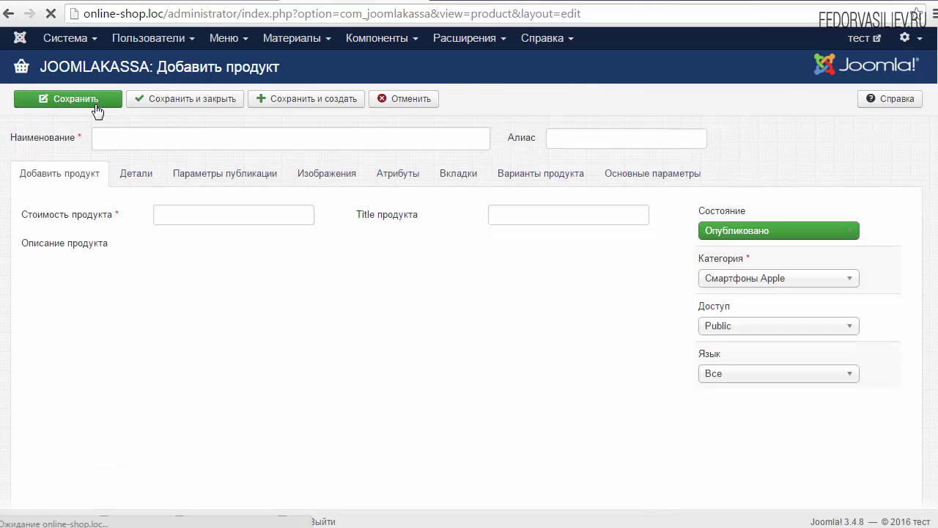
{"action": "left_click", "coordinate": [112, 135]}
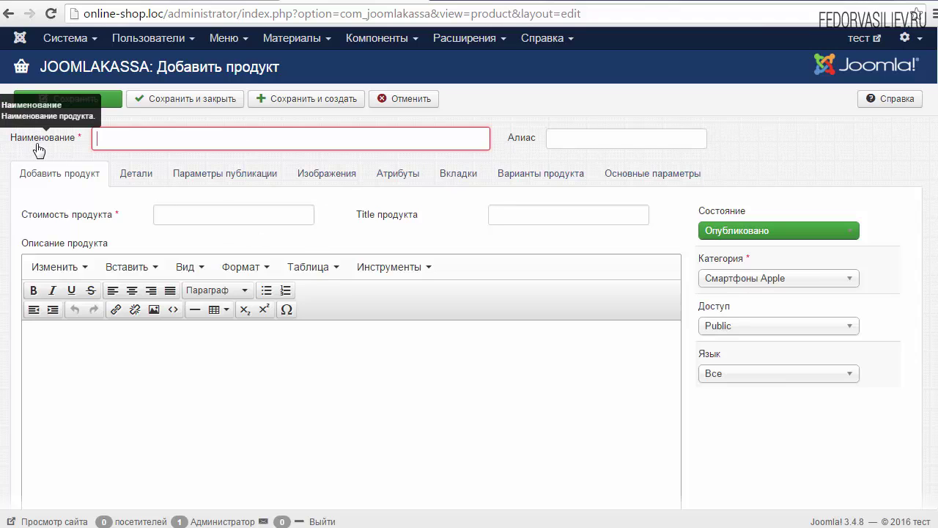
{"action": "right_click", "coordinate": [134, 140]}
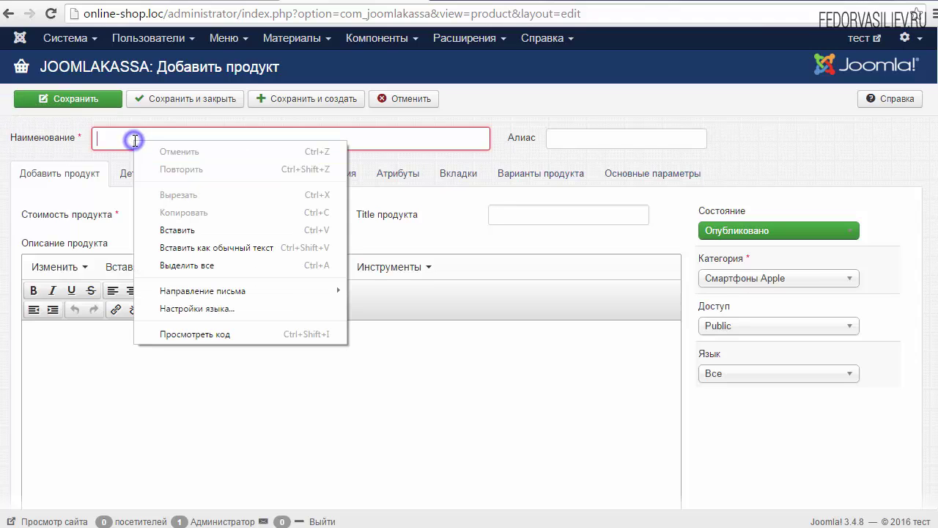
{"action": "left_click", "coordinate": [171, 230]}
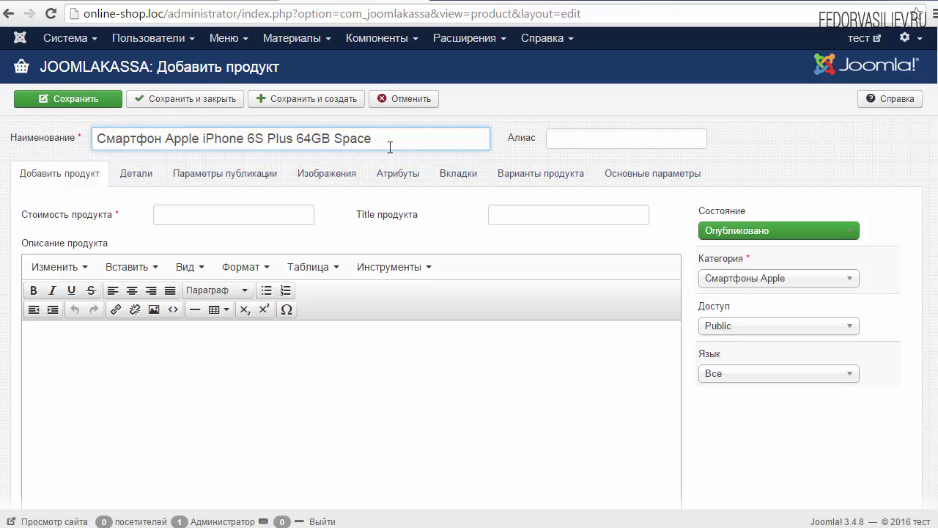
Set the product's price (Стоимость продукта) to 67491, written without a space
{"action": "triple_click", "coordinate": [403, 135]}
{"action": "left_click", "coordinate": [138, 138]}
{"action": "left_click", "coordinate": [126, 210]}
{"action": "right_click", "coordinate": [174, 211]}
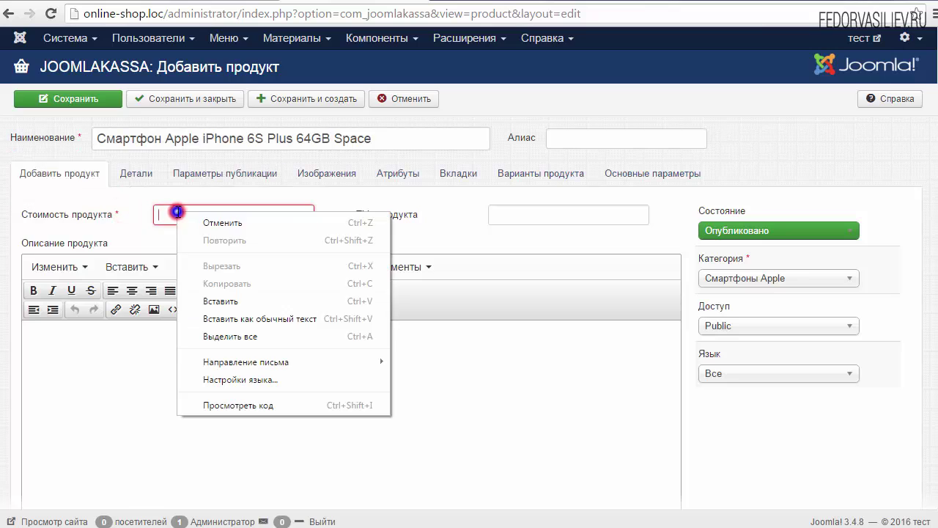
{"action": "left_click", "coordinate": [224, 300]}
{"action": "left_click", "coordinate": [173, 214]}
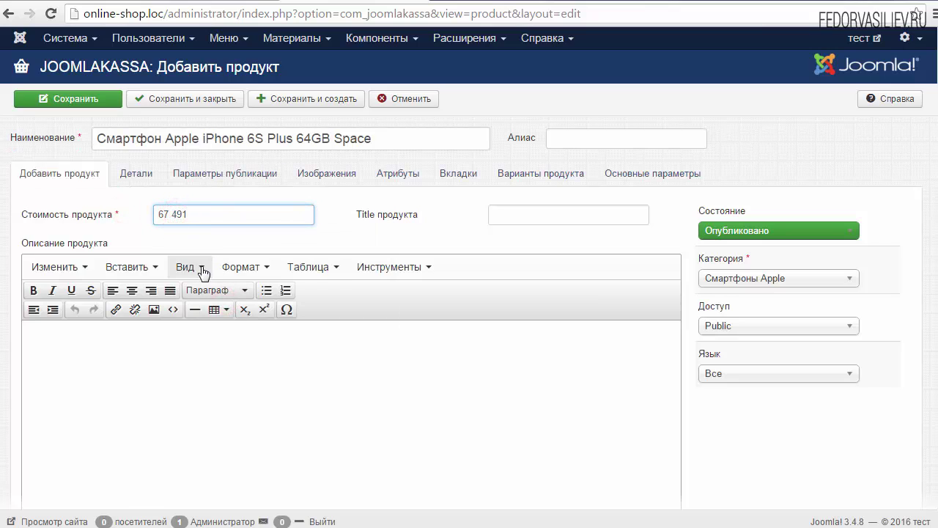
{"action": "left_click", "coordinate": [173, 214]}
{"action": "key", "text": "BackSpace"}
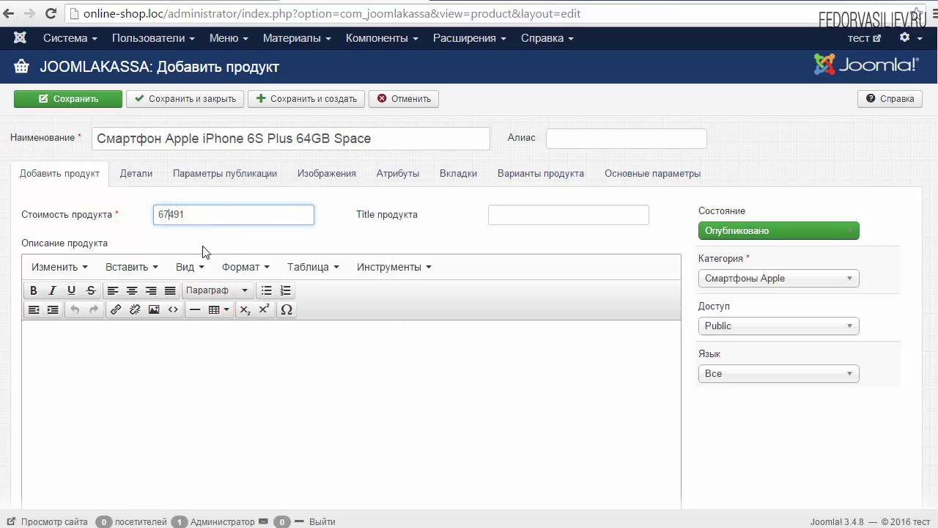
Read the explanation of the Title продукта field in the new product form
{"action": "left_click", "coordinate": [305, 249]}
{"action": "left_click", "coordinate": [269, 215]}
{"action": "scroll", "coordinate": [469, 293], "scroll_direction": "down", "scroll_amount": 1}
{"action": "scroll", "coordinate": [469, 293], "scroll_direction": "up", "scroll_amount": 1}
{"action": "left_click_drag", "start_coordinate": [418, 216], "coordinate": [362, 216]}
{"action": "left_click", "coordinate": [372, 218]}
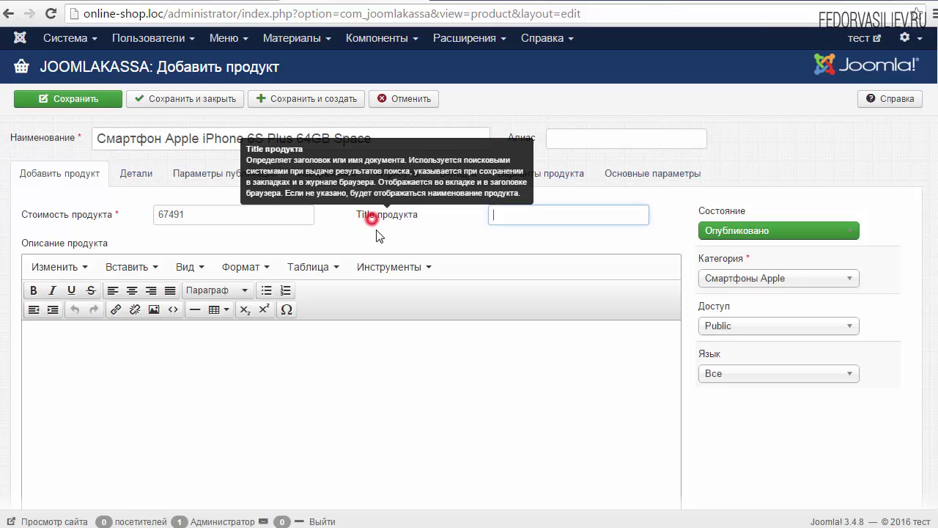
{"action": "left_click", "coordinate": [531, 214]}
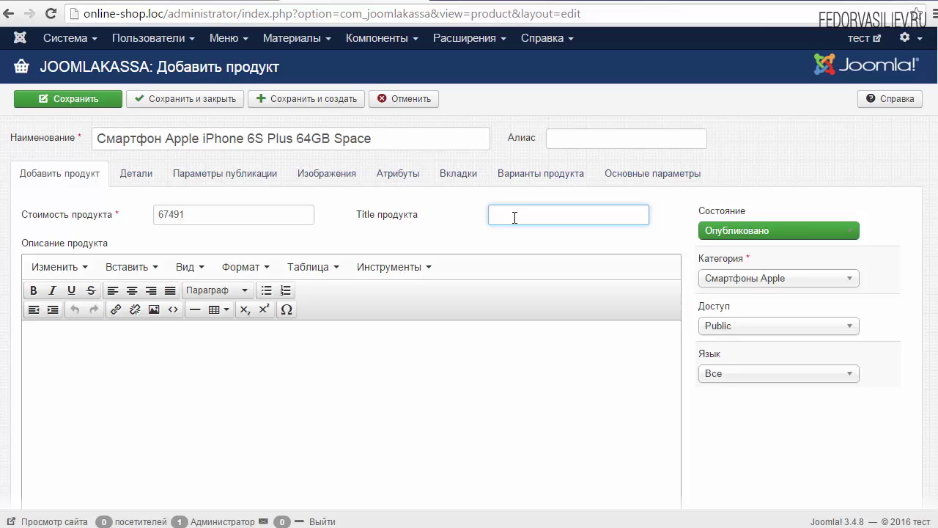
Copy "Apple iPhone 6S Plus 64GB Space" from the product name and paste it as the Title продукта
{"action": "mouse_move", "coordinate": [404, 226]}
{"action": "left_click_drag", "start_coordinate": [383, 133], "coordinate": [167, 138]}
{"action": "key", "text": "ctrl+c"}
{"action": "right_click", "coordinate": [167, 138]}
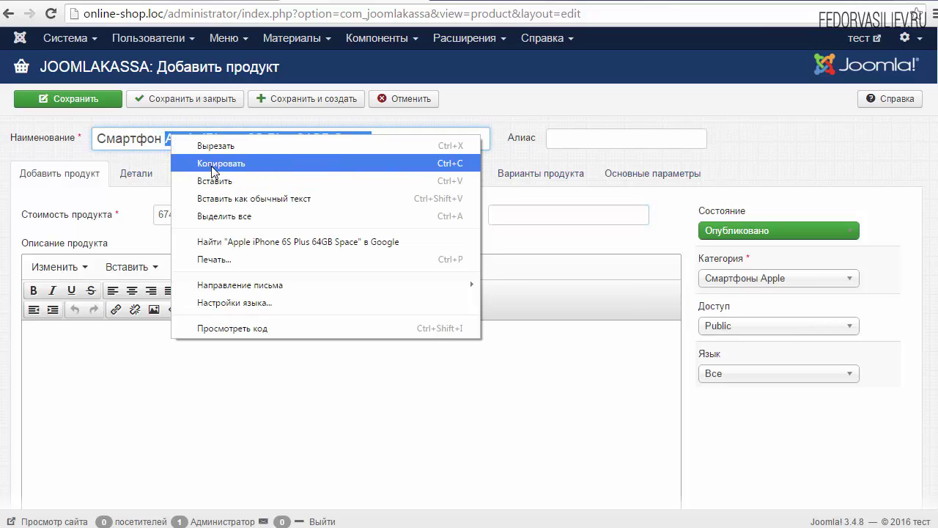
{"action": "left_click", "coordinate": [211, 163]}
{"action": "left_click", "coordinate": [494, 213]}
{"action": "right_click", "coordinate": [494, 213]}
{"action": "left_click", "coordinate": [542, 296]}
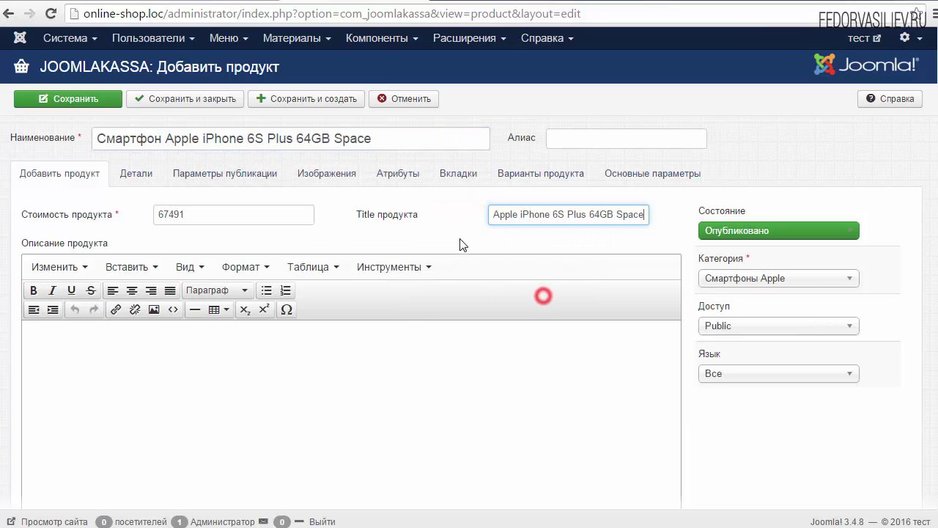
Compare the product name with the demo shop's Apple catalogue entry and look over the new product form
{"action": "left_click_drag", "start_coordinate": [167, 137], "coordinate": [413, 138]}
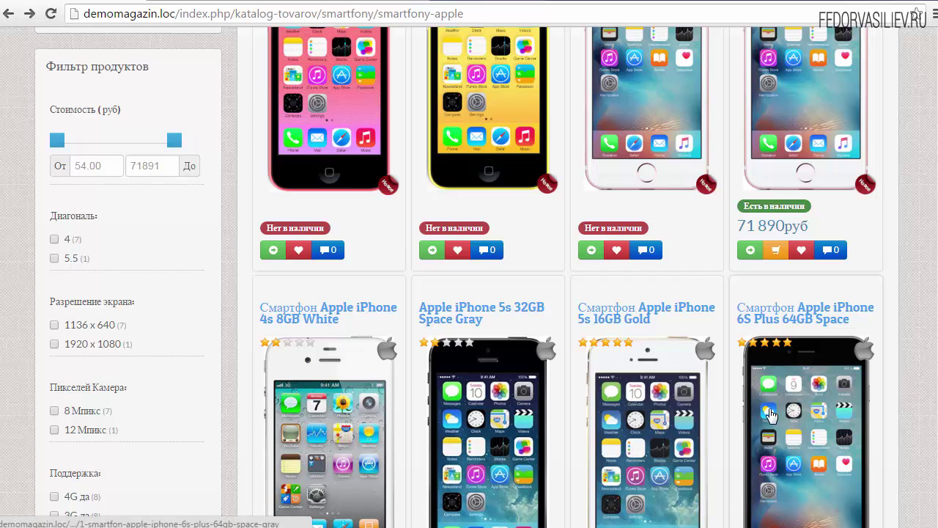
{"action": "mouse_move", "coordinate": [655, 405]}
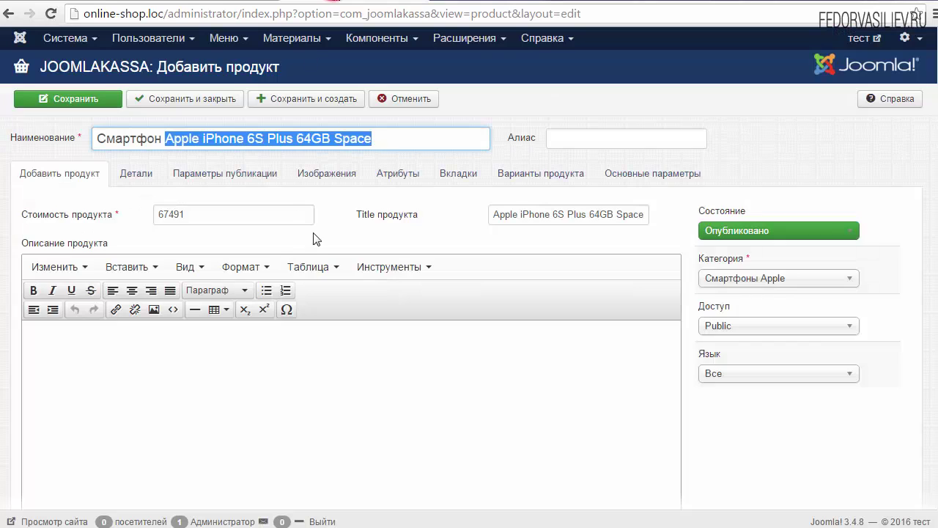
{"action": "scroll", "coordinate": [315, 238], "scroll_direction": "down", "scroll_amount": 2}
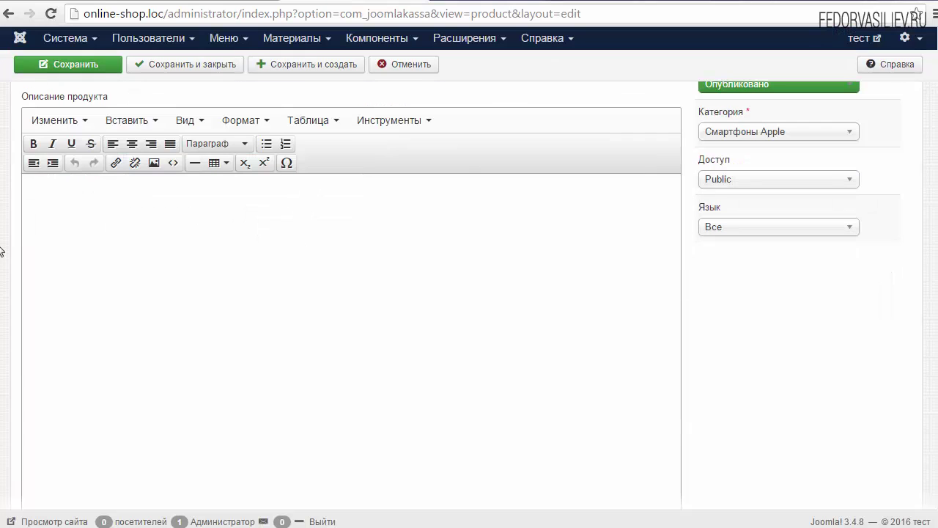
{"action": "left_click", "coordinate": [46, 220]}
{"action": "scroll", "coordinate": [220, 260], "scroll_direction": "up", "scroll_amount": 2}
{"action": "scroll", "coordinate": [248, 265], "scroll_direction": "up", "scroll_amount": 2}
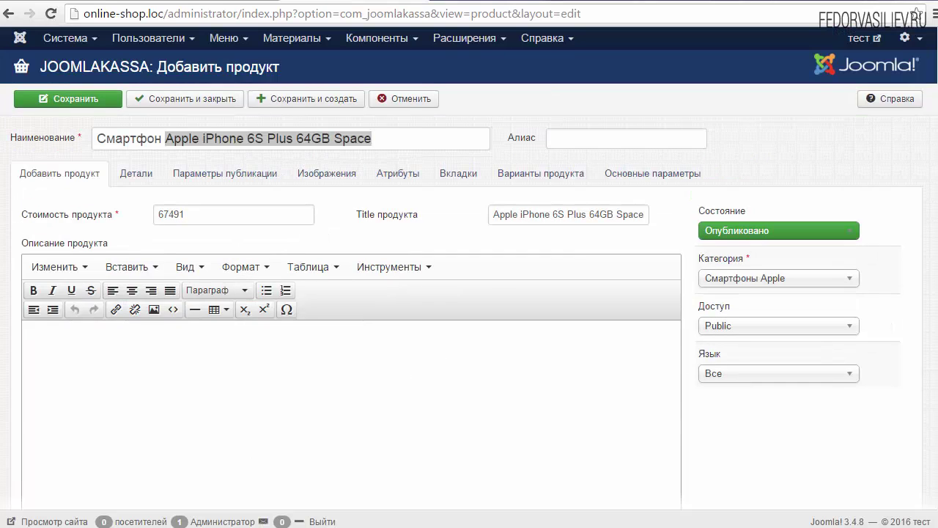
Paste the copied Apple iPhone 5s 16GB Gold description into a blank Notepad document and enlarge its window to show more text
{"action": "scroll", "coordinate": [248, 265], "scroll_direction": "down", "scroll_amount": 3}
{"action": "left_click", "coordinate": [93, 226]}
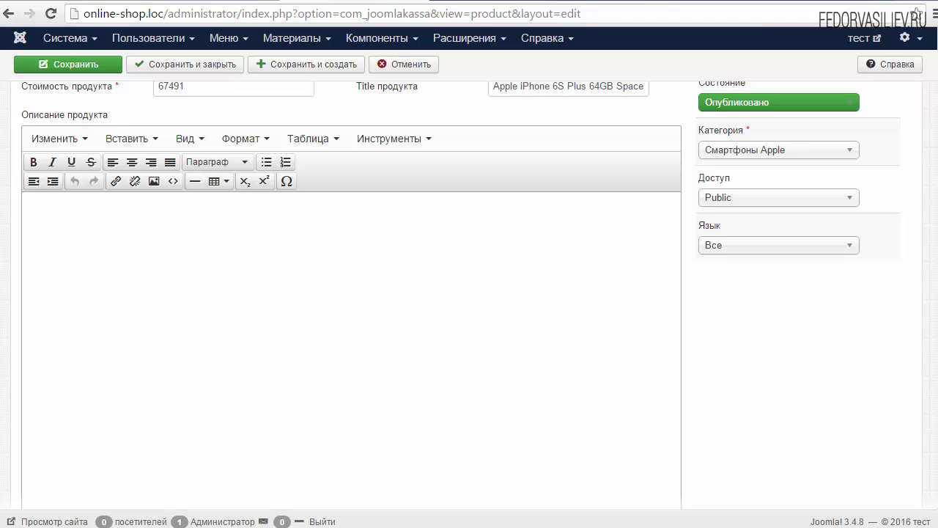
{"action": "left_click_drag", "start_coordinate": [272, 168], "coordinate": [272, 93]}
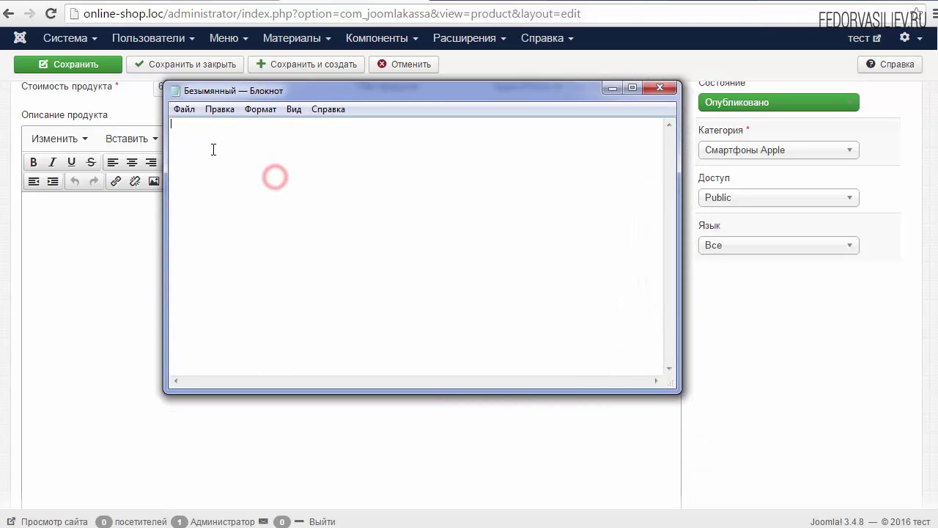
{"action": "right_click", "coordinate": [212, 141]}
{"action": "left_click", "coordinate": [236, 207]}
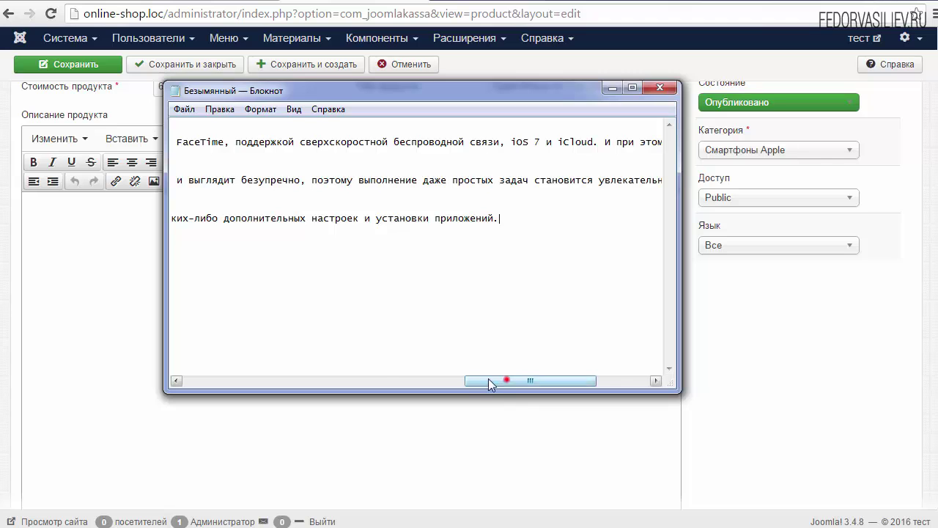
{"action": "left_click_drag", "start_coordinate": [506, 379], "coordinate": [211, 382]}
{"action": "left_click_drag", "start_coordinate": [543, 392], "coordinate": [546, 514]}
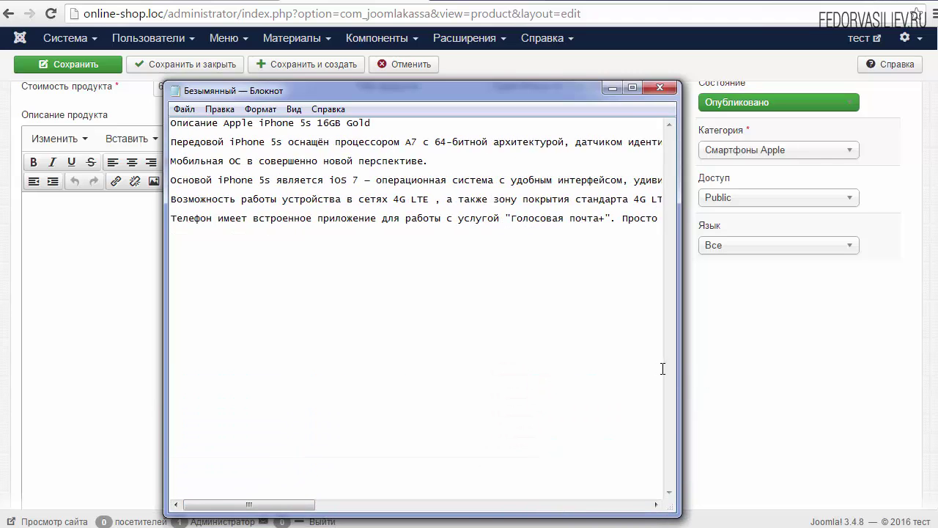
{"action": "left_click_drag", "start_coordinate": [679, 374], "coordinate": [895, 381]}
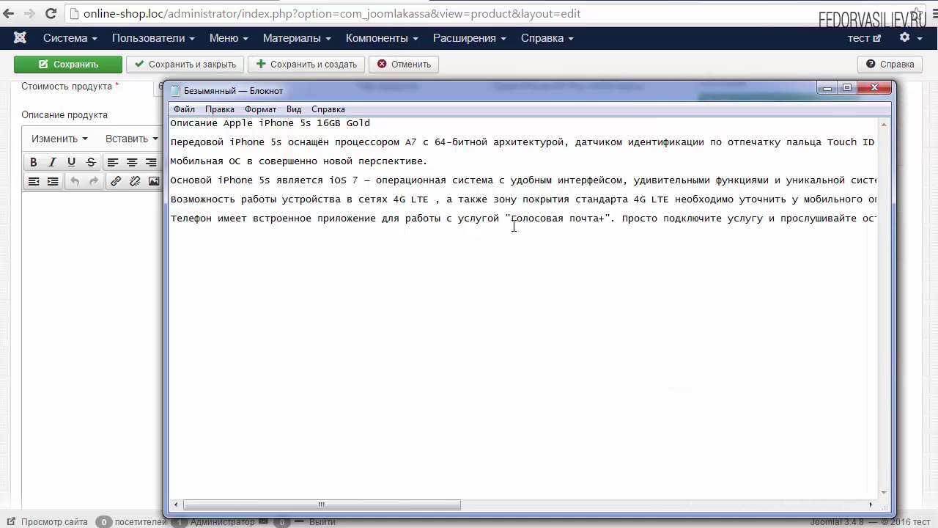
{"action": "left_click_drag", "start_coordinate": [468, 100], "coordinate": [456, 77]}
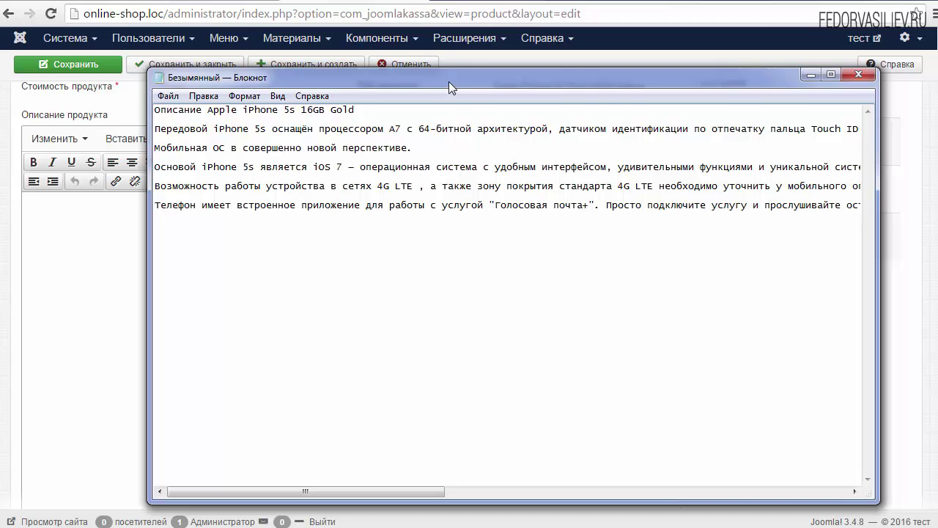
{"action": "left_click_drag", "start_coordinate": [449, 87], "coordinate": [434, 110]}
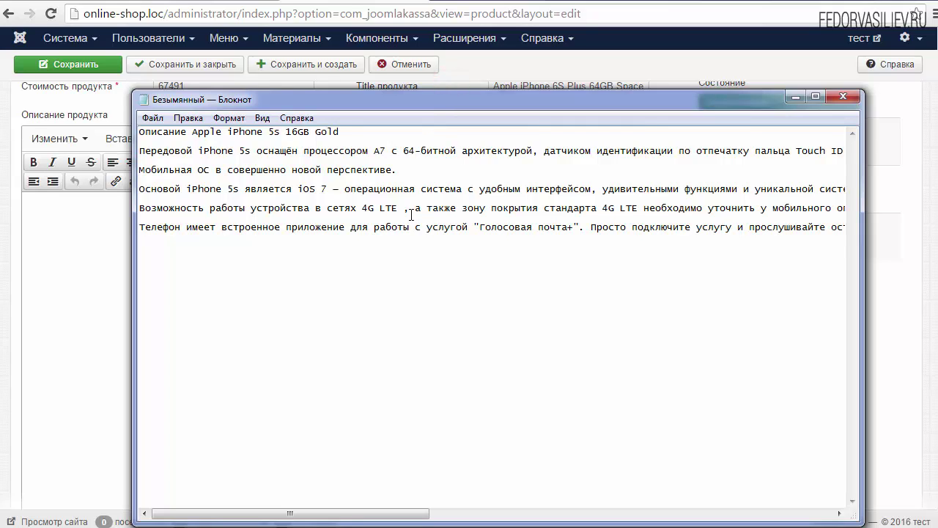
Copy the entire description from Notepad and paste it into the Описание продукта editor of the new product form
{"action": "key", "text": "ctrl+a"}
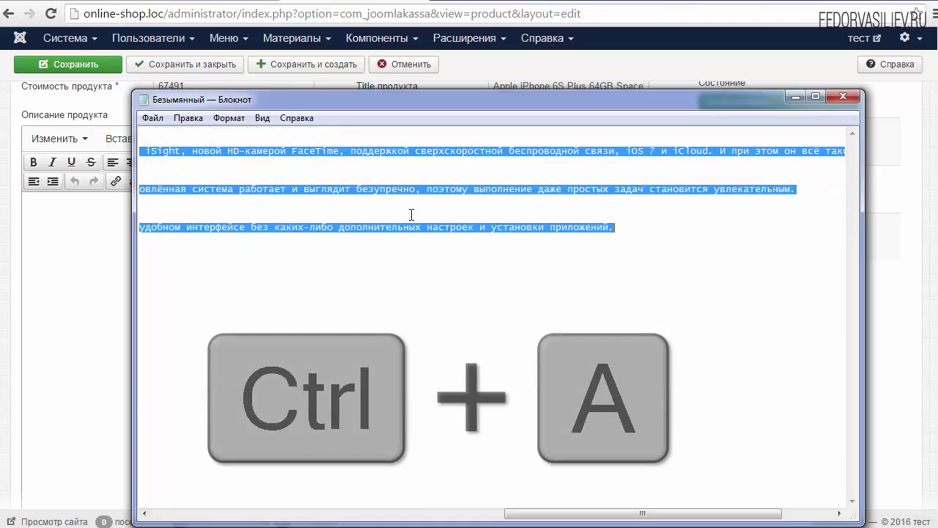
{"action": "right_click", "coordinate": [410, 225]}
{"action": "left_click", "coordinate": [440, 274]}
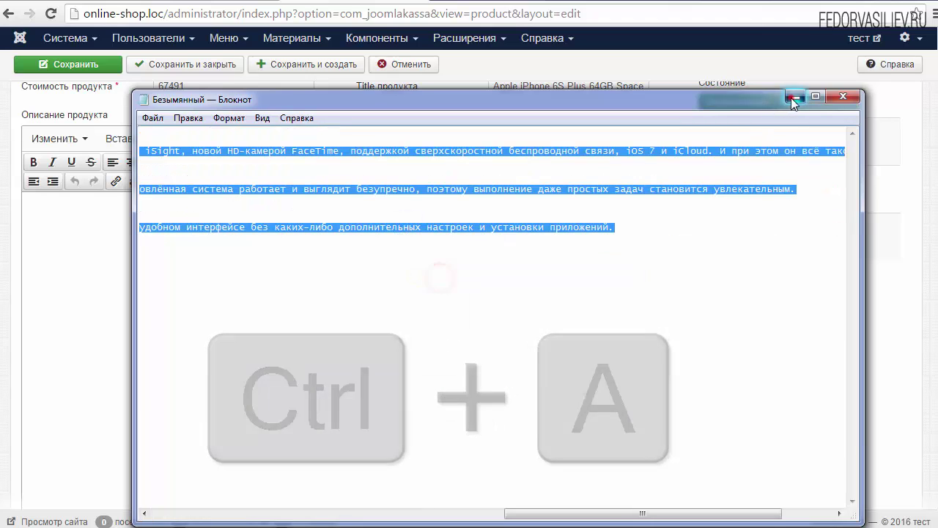
{"action": "left_click", "coordinate": [794, 97]}
{"action": "left_click", "coordinate": [38, 207]}
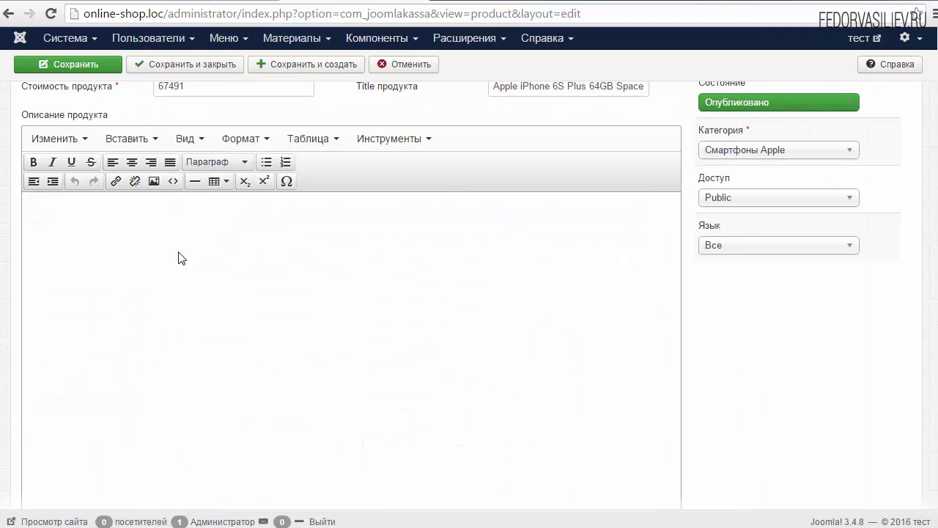
{"action": "key", "text": "ctrl+v"}
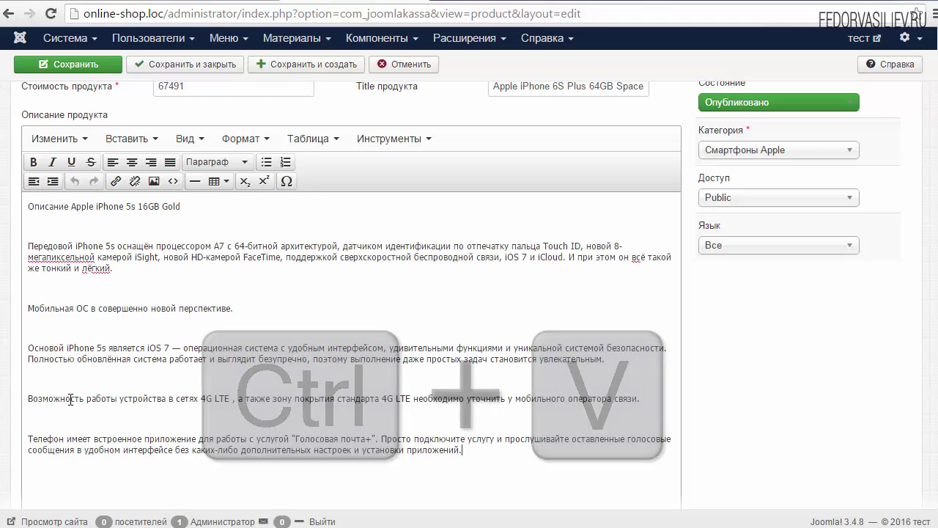
Make the description's heading line "Описание Apple iPhone 5s 16GB Gold" bold
{"action": "triple_click", "coordinate": [195, 206]}
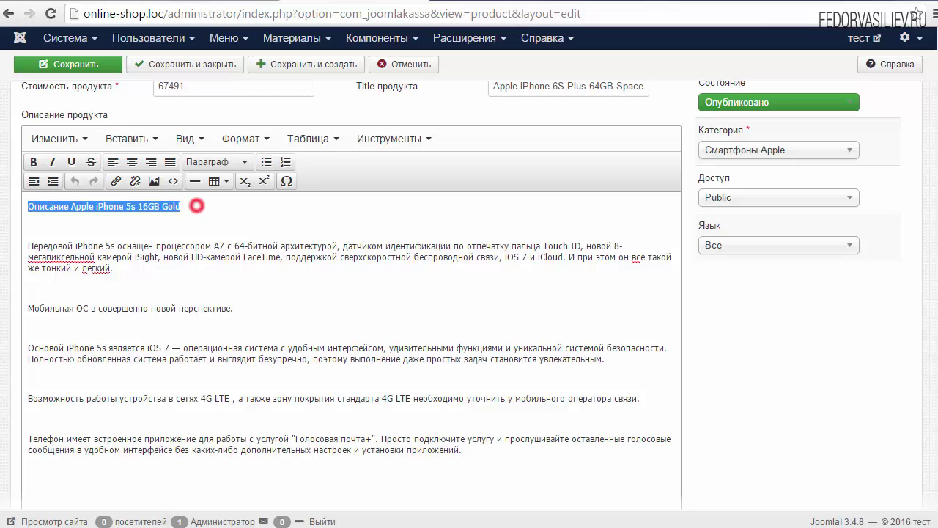
{"action": "left_click", "coordinate": [33, 162]}
{"action": "left_click", "coordinate": [225, 208]}
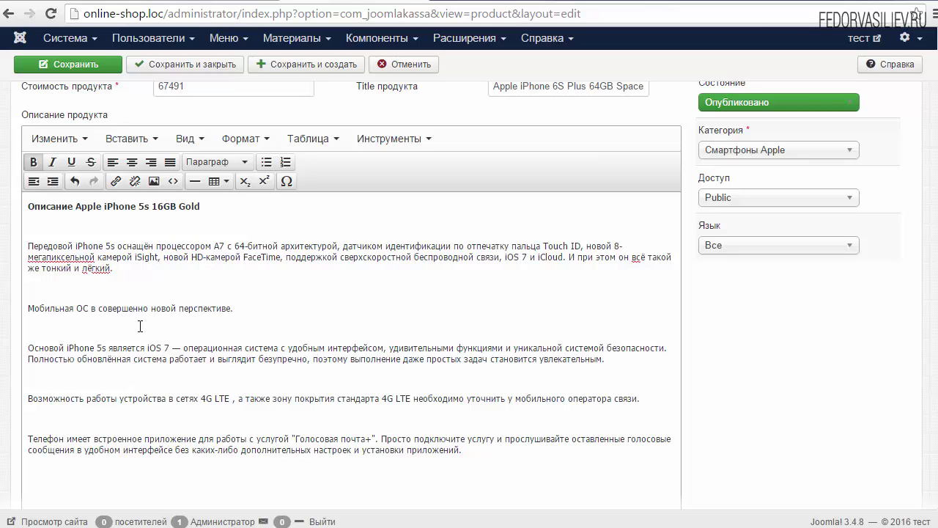
{"action": "left_click", "coordinate": [79, 383]}
Choose Смартфоны Apple as the product's category and look over the rest of the description form
{"action": "scroll", "coordinate": [263, 380], "scroll_direction": "up", "scroll_amount": 3}
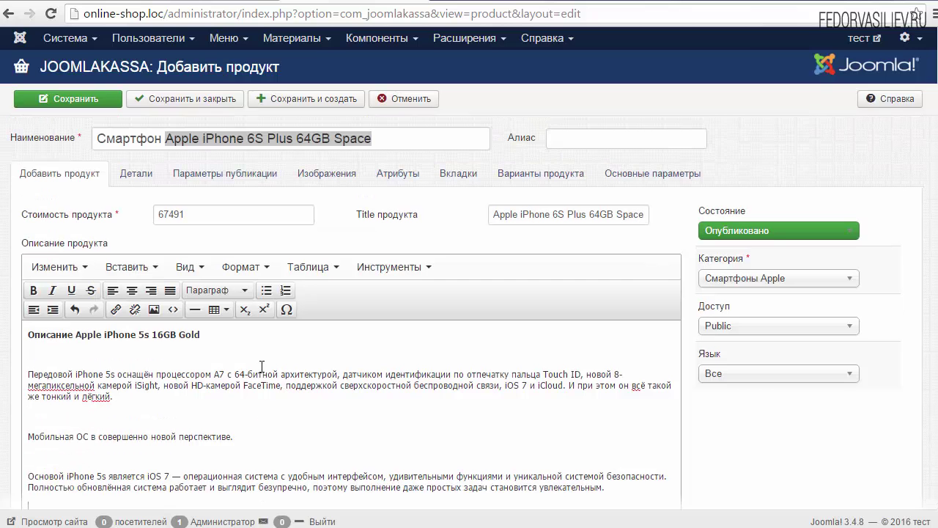
{"action": "left_click", "coordinate": [724, 228]}
{"action": "left_click", "coordinate": [721, 280]}
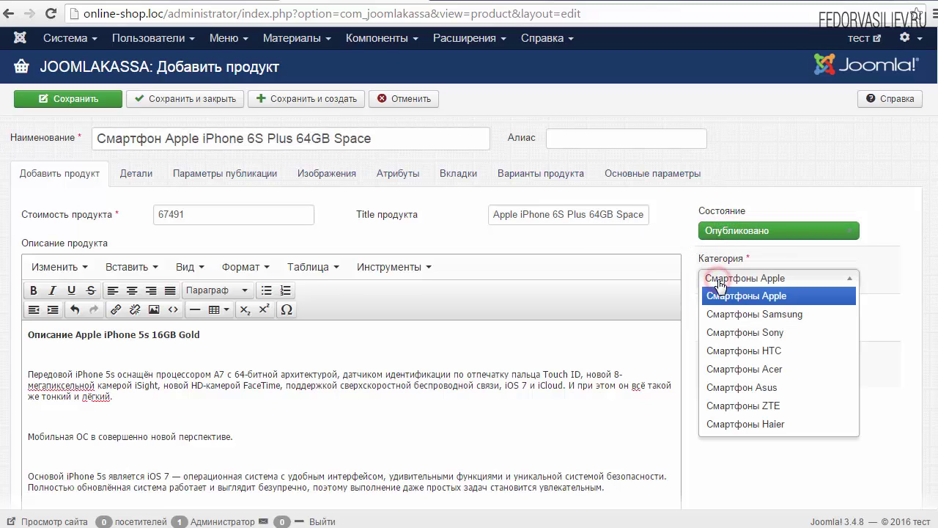
{"action": "left_click", "coordinate": [766, 295]}
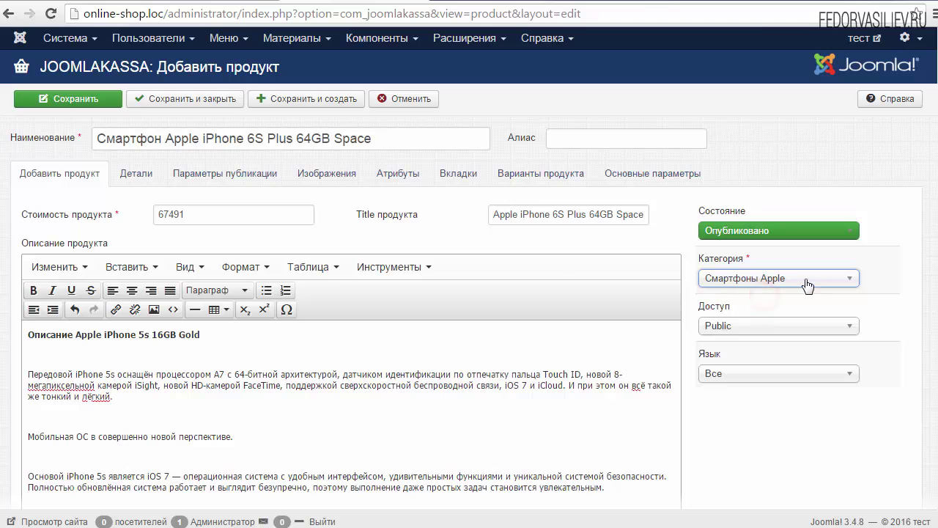
{"action": "scroll", "coordinate": [562, 266], "scroll_direction": "down", "scroll_amount": 5}
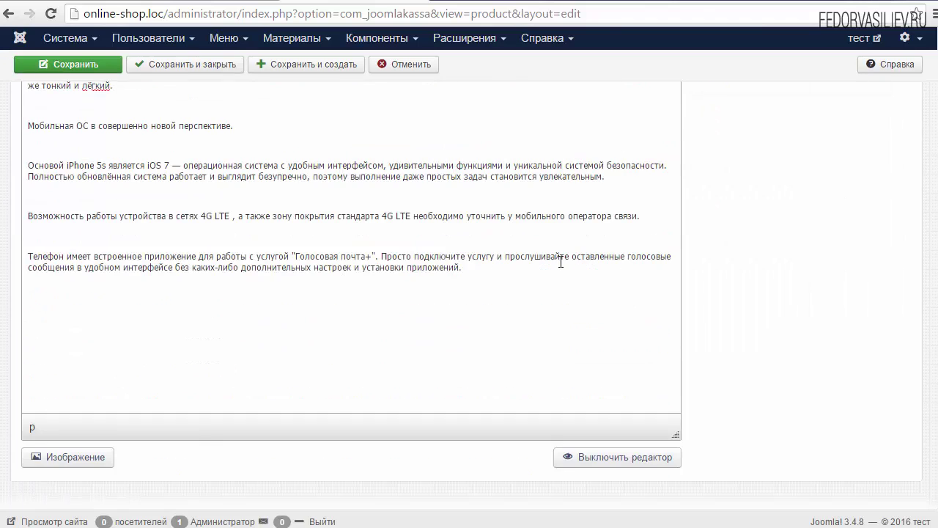
{"action": "scroll", "coordinate": [562, 262], "scroll_direction": "up", "scroll_amount": 4}
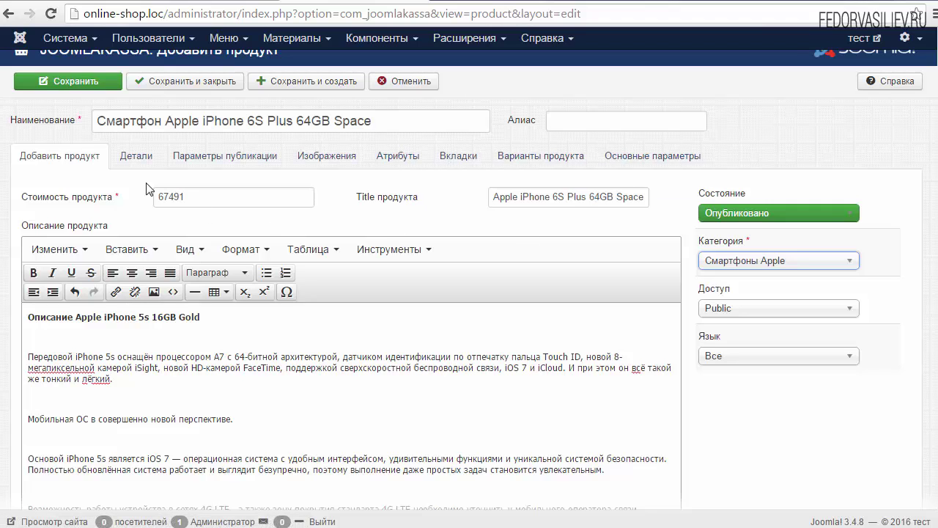
Open the product's details (Детали) and examine where the demo shop's iPhone 5s 16GB Gold page shows the product code
{"action": "left_click", "coordinate": [133, 156]}
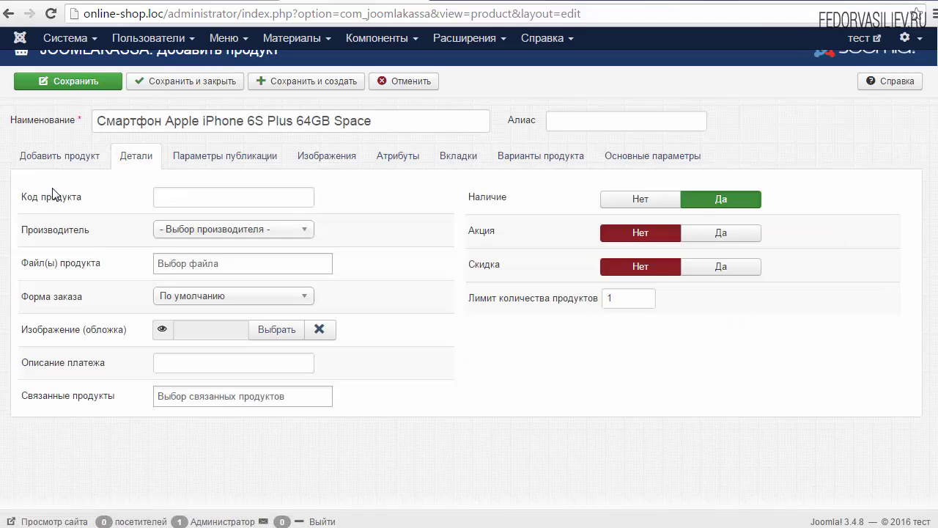
{"action": "mouse_move", "coordinate": [53, 200]}
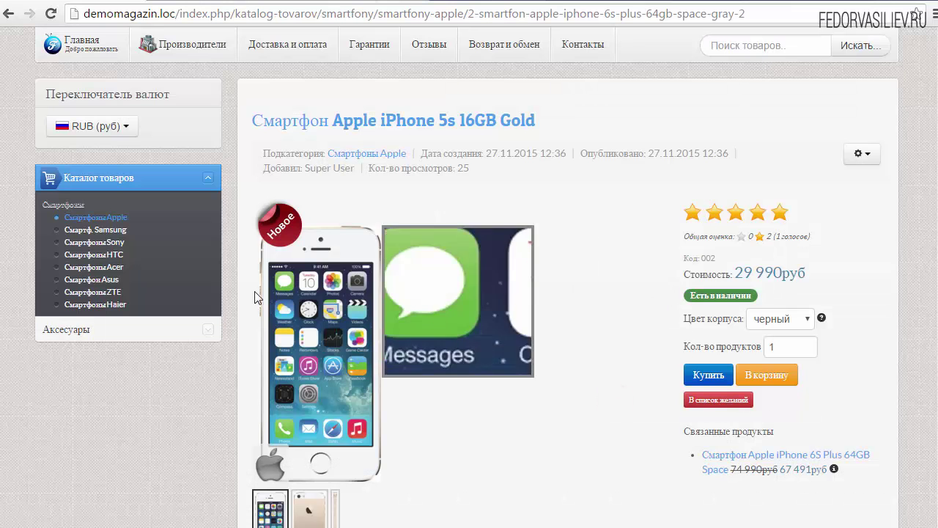
{"action": "left_click_drag", "start_coordinate": [682, 260], "coordinate": [719, 259]}
{"action": "left_click", "coordinate": [694, 259]}
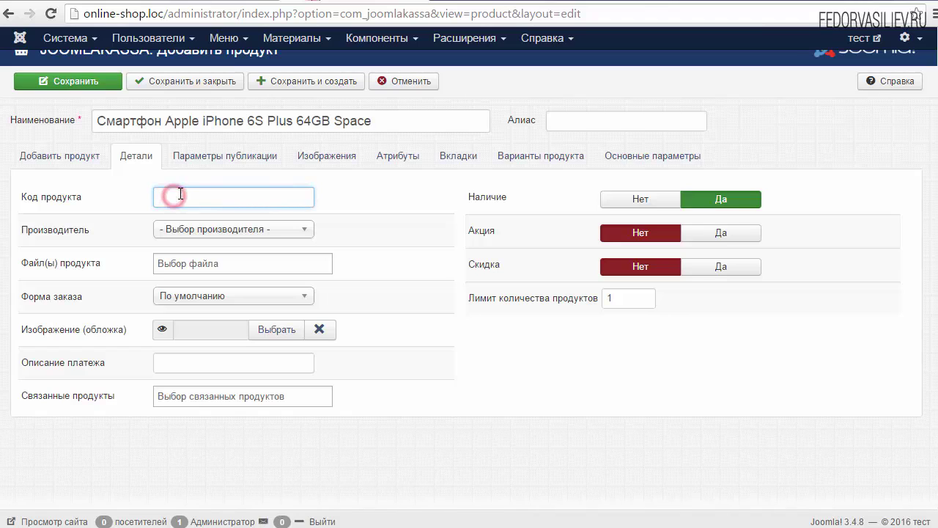
Review the Код продукта, Производитель, Файл(ы) продукта, Форма заказа and Изображение (обложка) fields in the product details
{"action": "left_click", "coordinate": [202, 227]}
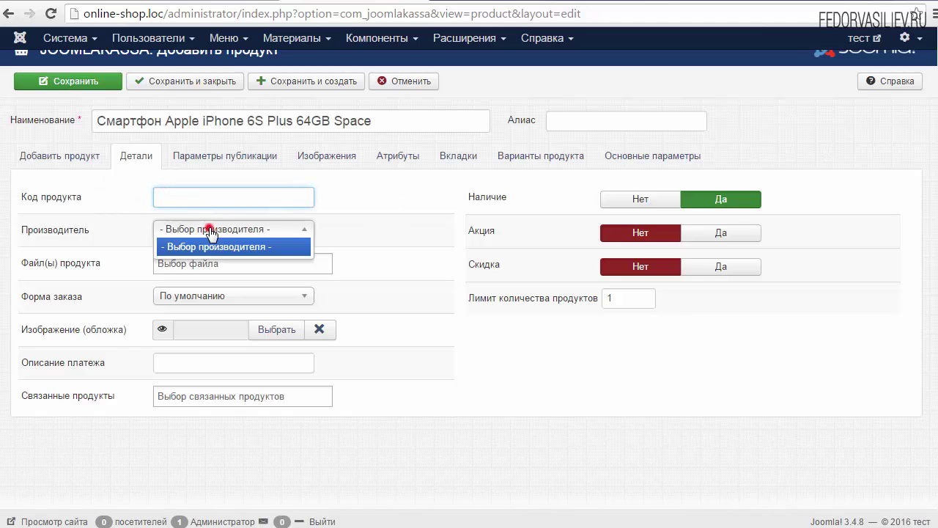
{"action": "left_click", "coordinate": [373, 229]}
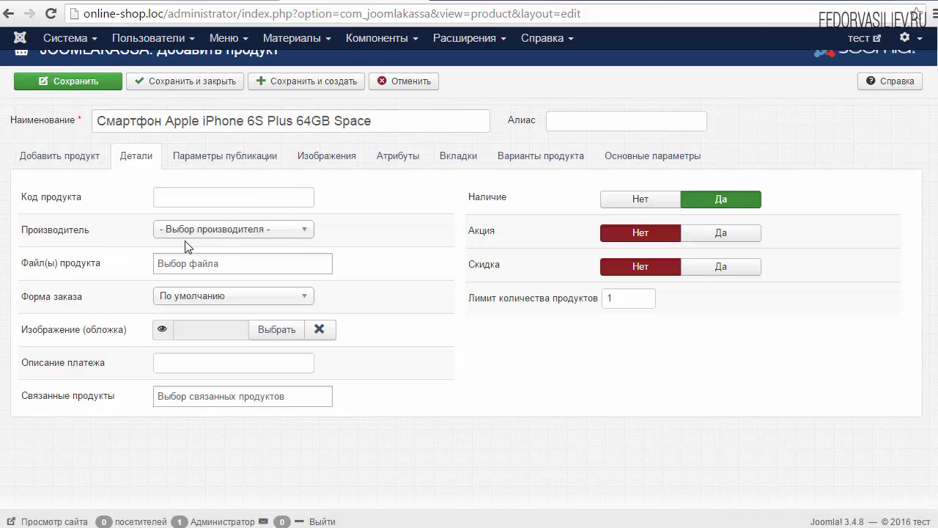
{"action": "left_click", "coordinate": [195, 261]}
{"action": "left_click", "coordinate": [109, 265]}
{"action": "left_click", "coordinate": [265, 299]}
{"action": "left_click", "coordinate": [264, 296]}
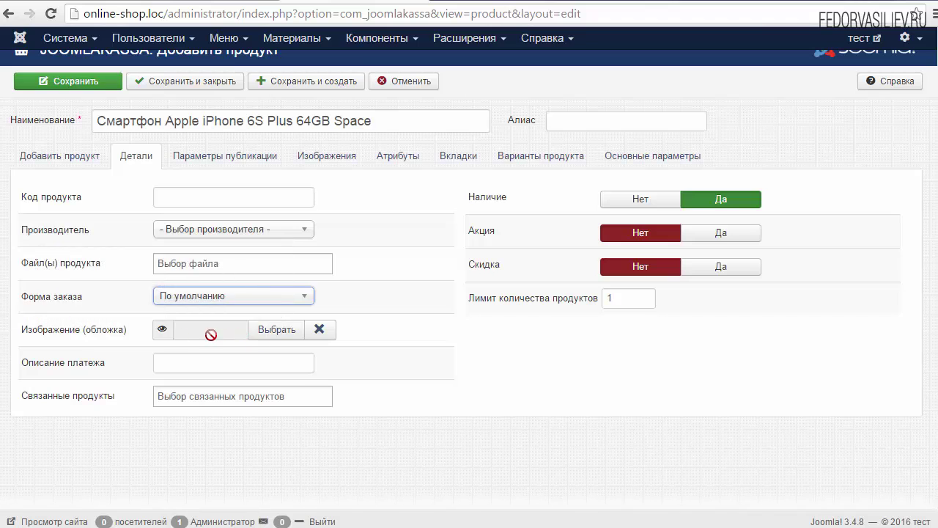
{"action": "mouse_move", "coordinate": [79, 338]}
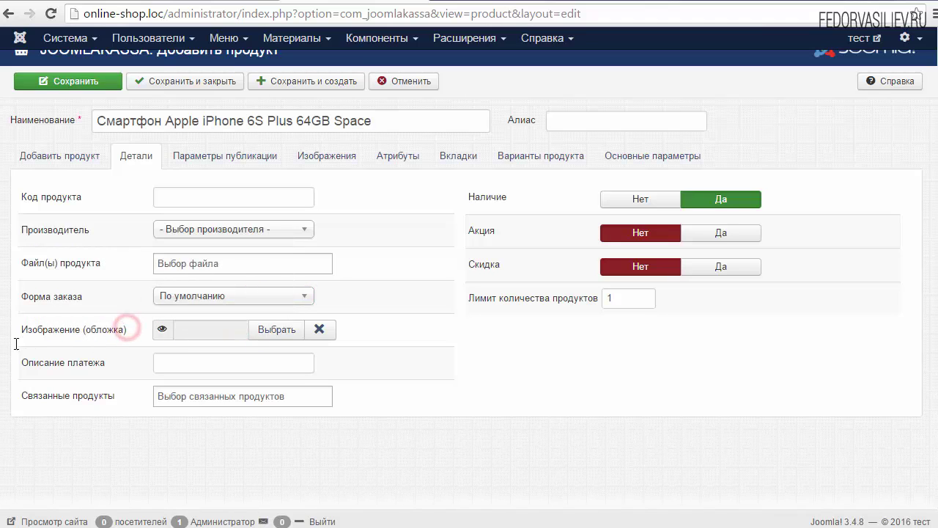
{"action": "left_click", "coordinate": [425, 343]}
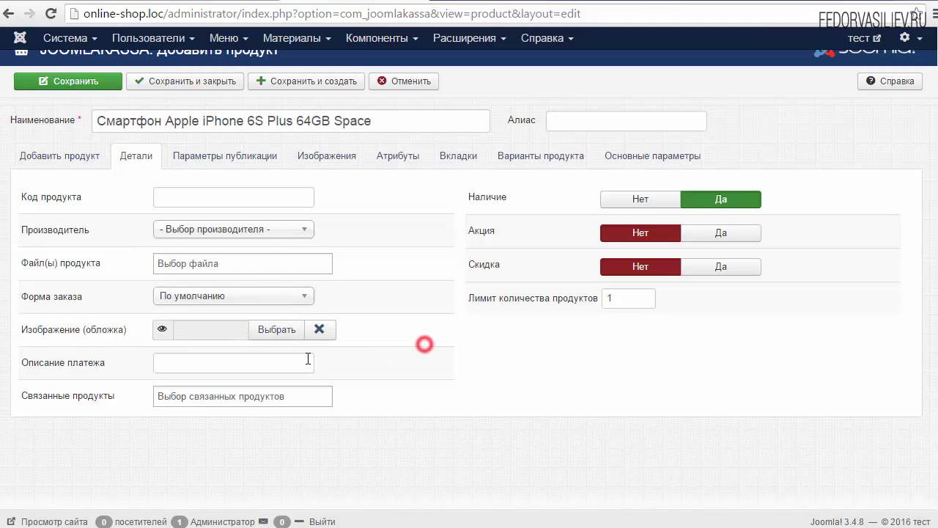
Open the image selection for Изображение (обложка) and choose Apple-iPhone-5s-32Gb-Grey.jpg from the Смартфон Apple folder as the file to upload
{"action": "left_click", "coordinate": [270, 329]}
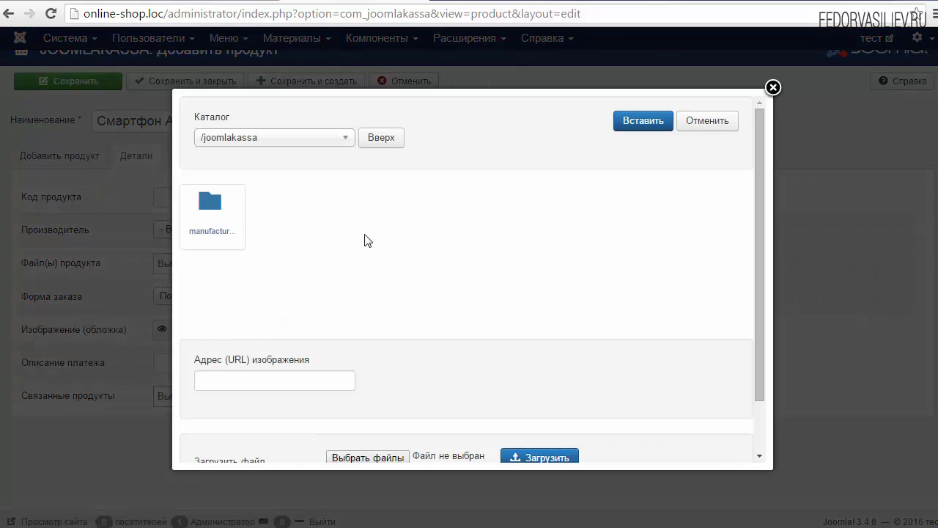
{"action": "left_click_drag", "start_coordinate": [758, 281], "coordinate": [753, 327]}
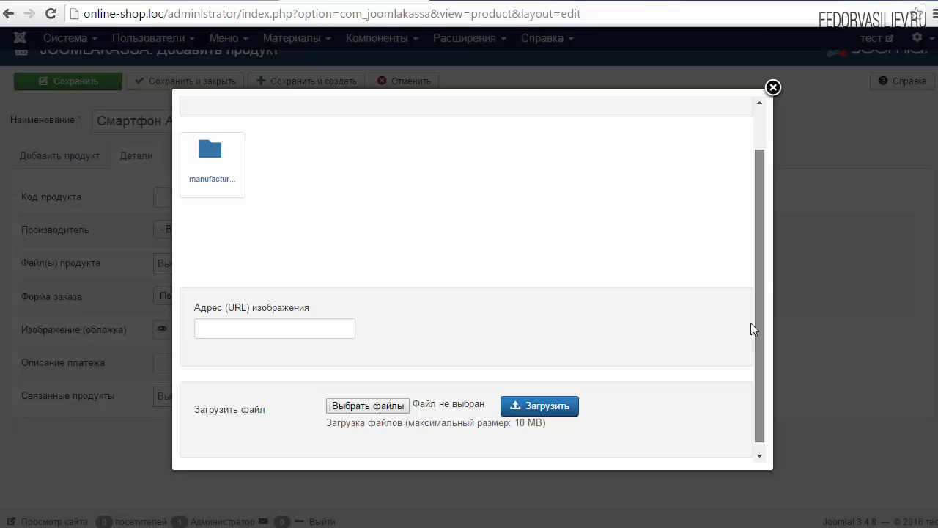
{"action": "left_click", "coordinate": [362, 406]}
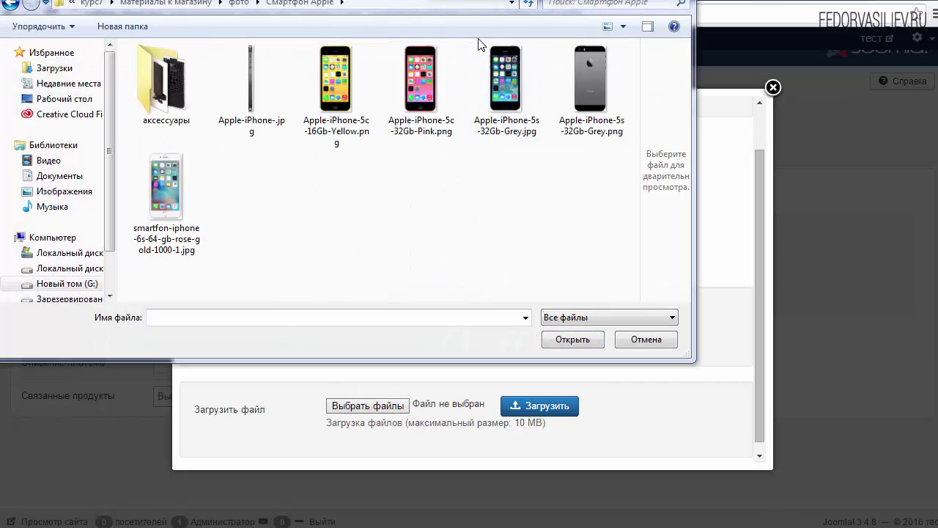
{"action": "left_click", "coordinate": [503, 91]}
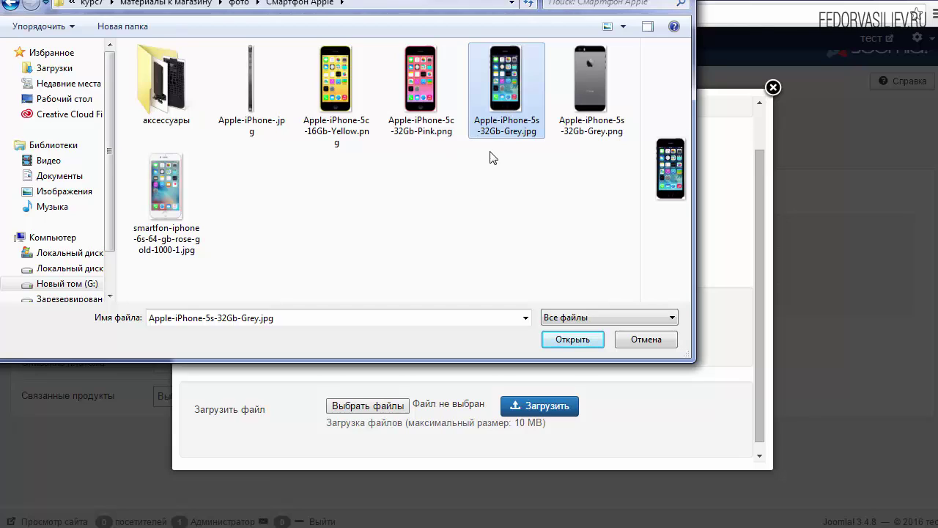
{"action": "left_click", "coordinate": [568, 340]}
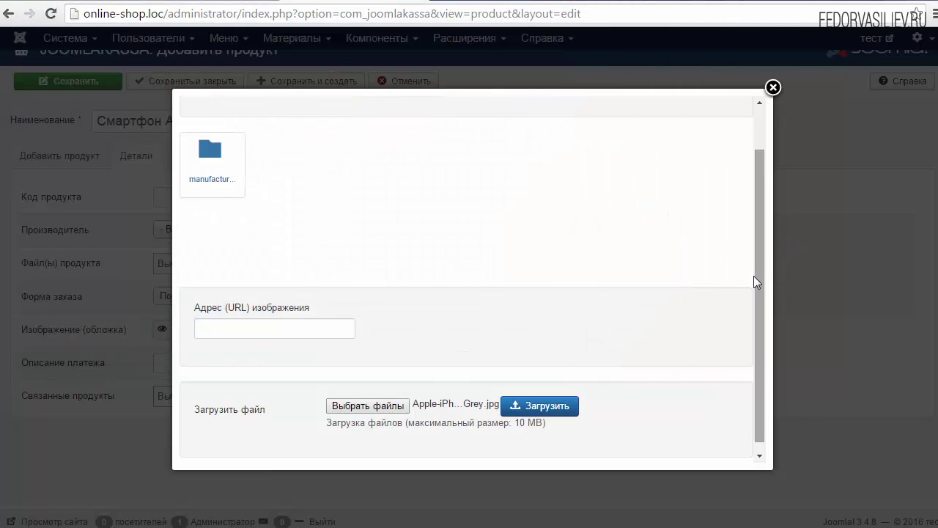
Change the image catalogue from /joomlakassa to the root folder and upload the chosen smartphone JPEG there
{"action": "scroll", "coordinate": [756, 281], "scroll_direction": "up", "scroll_amount": 1}
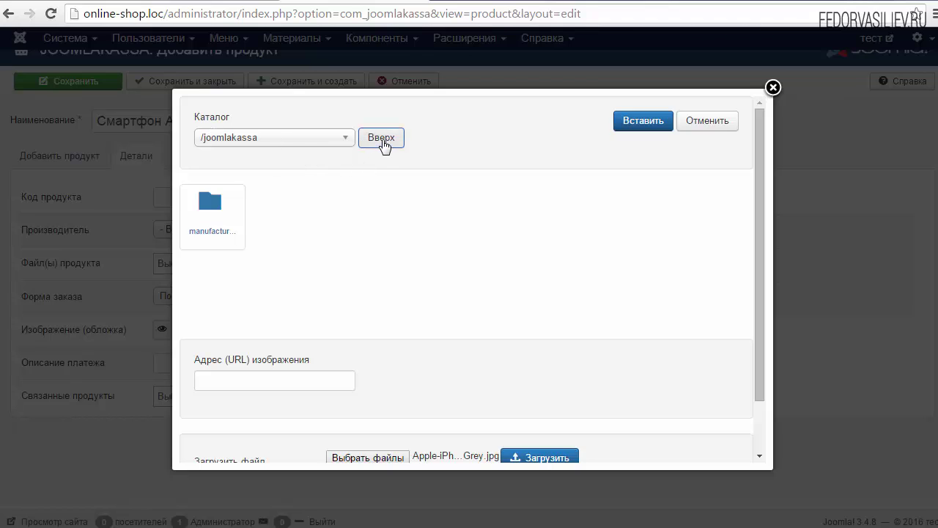
{"action": "left_click", "coordinate": [380, 138]}
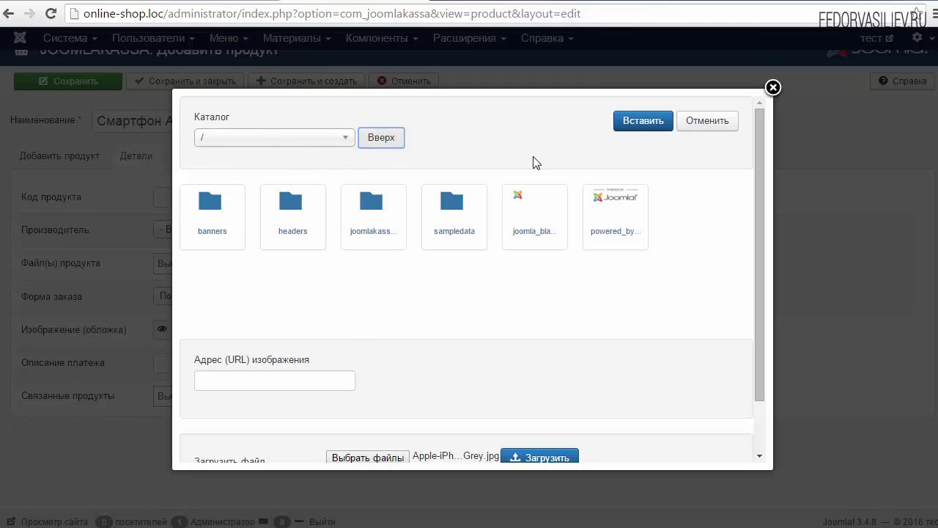
{"action": "left_click_drag", "start_coordinate": [759, 260], "coordinate": [751, 279]}
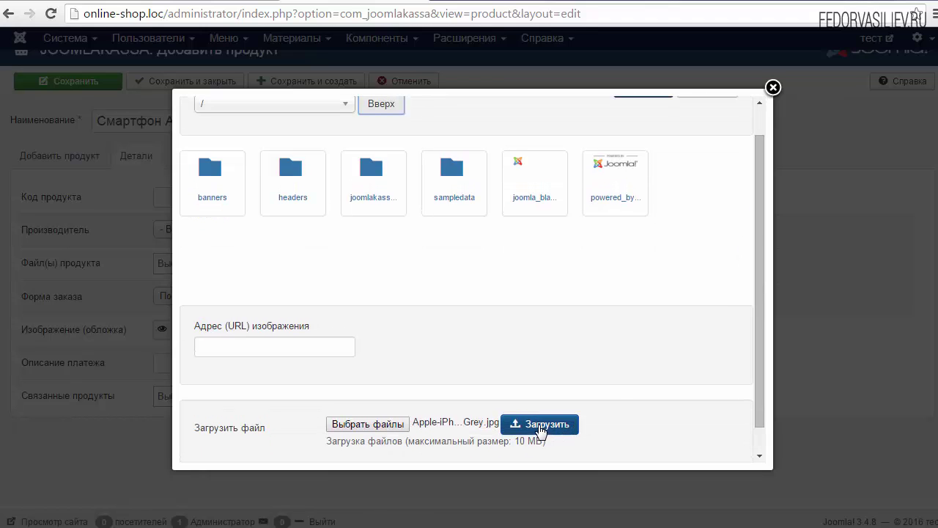
{"action": "left_click", "coordinate": [540, 425]}
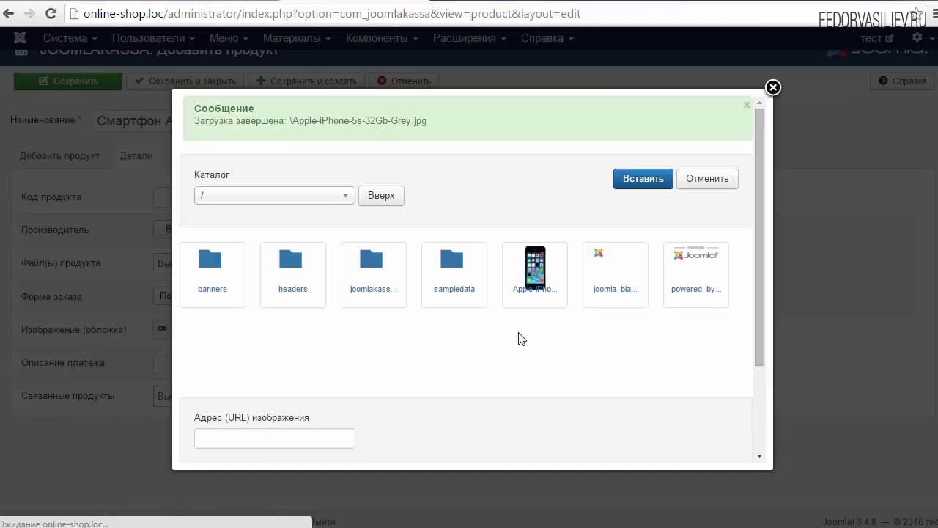
Insert the uploaded Apple-iPhone-5s-32Gb-Grey.jpg from the root catalogue as the product's Изображение (обложка)
{"action": "left_click", "coordinate": [760, 238]}
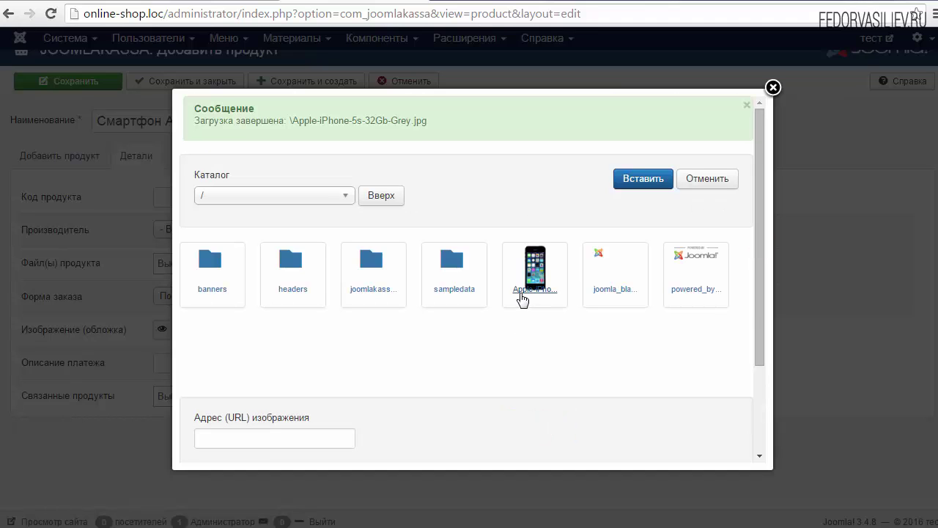
{"action": "left_click_drag", "start_coordinate": [445, 119], "coordinate": [188, 125]}
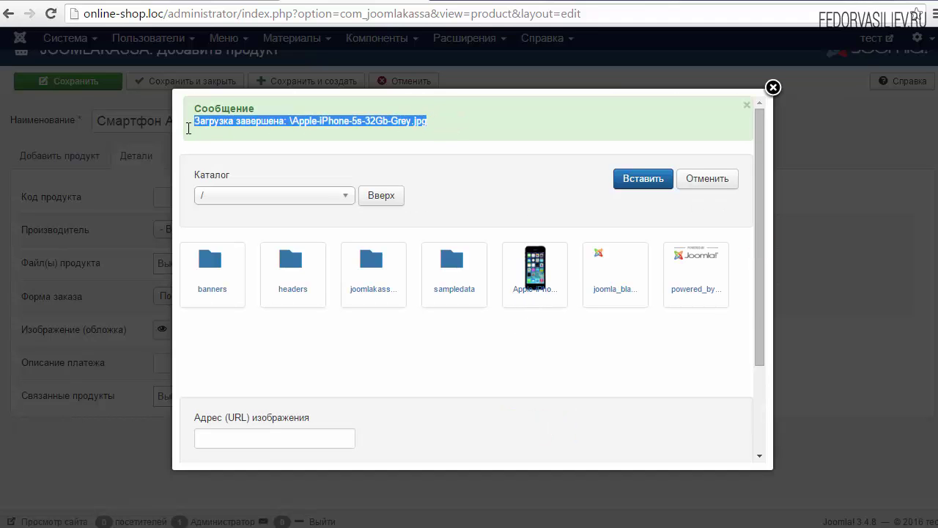
{"action": "left_click", "coordinate": [241, 119]}
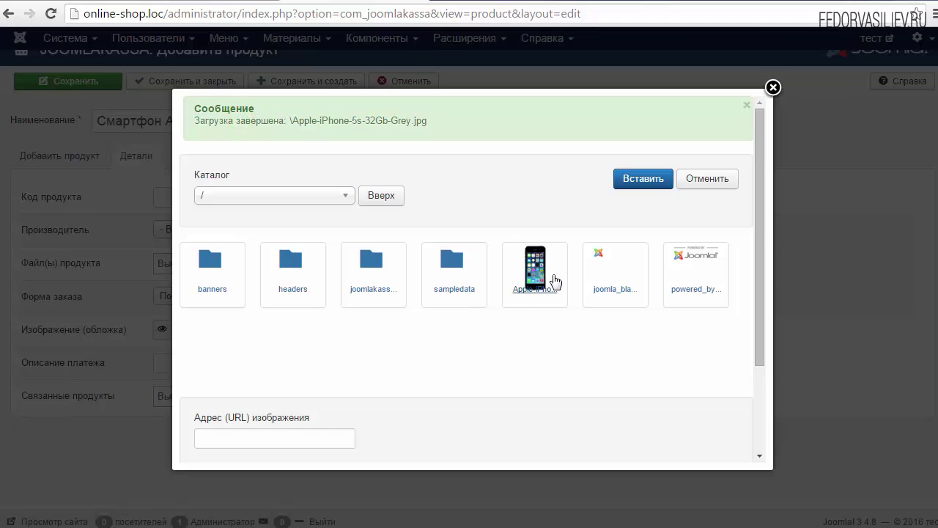
{"action": "left_click_drag", "start_coordinate": [444, 115], "coordinate": [187, 109]}
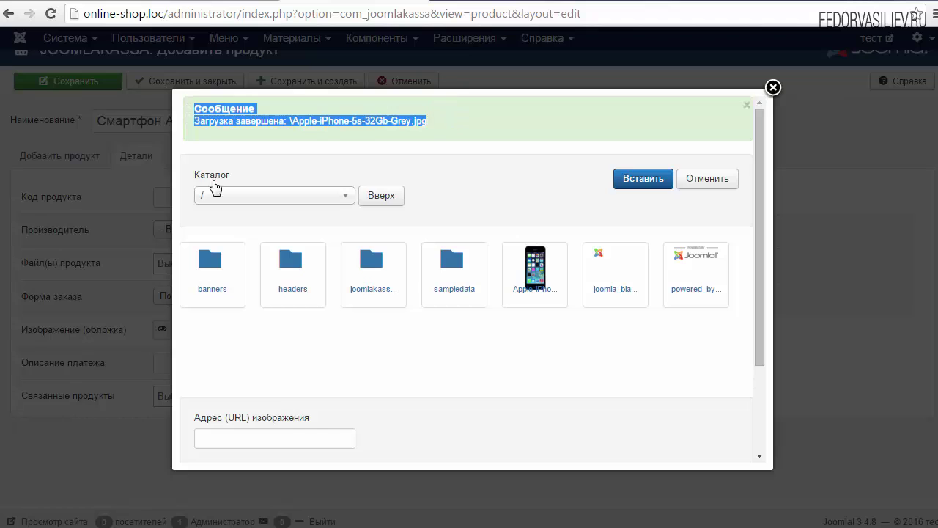
{"action": "left_click", "coordinate": [501, 344]}
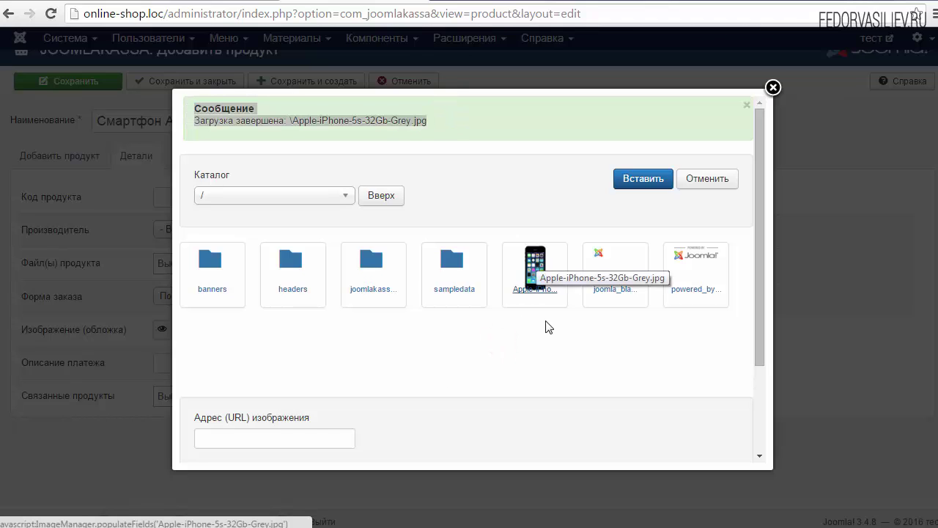
{"action": "left_click", "coordinate": [540, 270]}
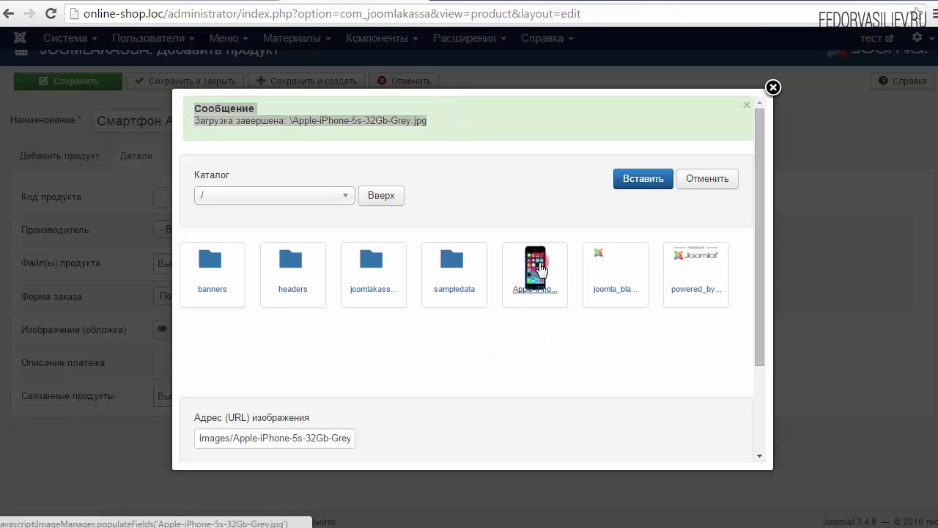
{"action": "left_click", "coordinate": [643, 183]}
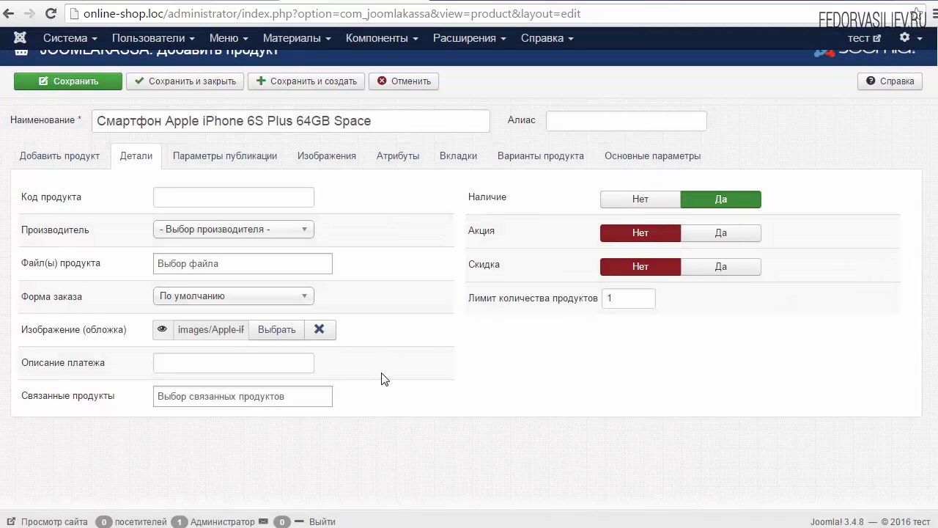
Copy "Apple iPhone 6S Plus 64GB Space" from the product's Наименование into the Описание платежа field
{"action": "mouse_move", "coordinate": [53, 374]}
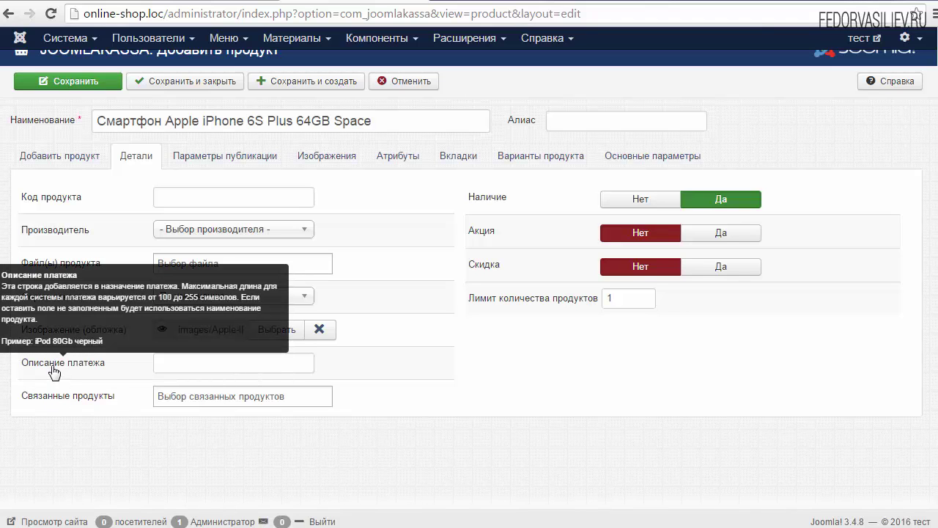
{"action": "left_click_drag", "start_coordinate": [378, 121], "coordinate": [171, 125]}
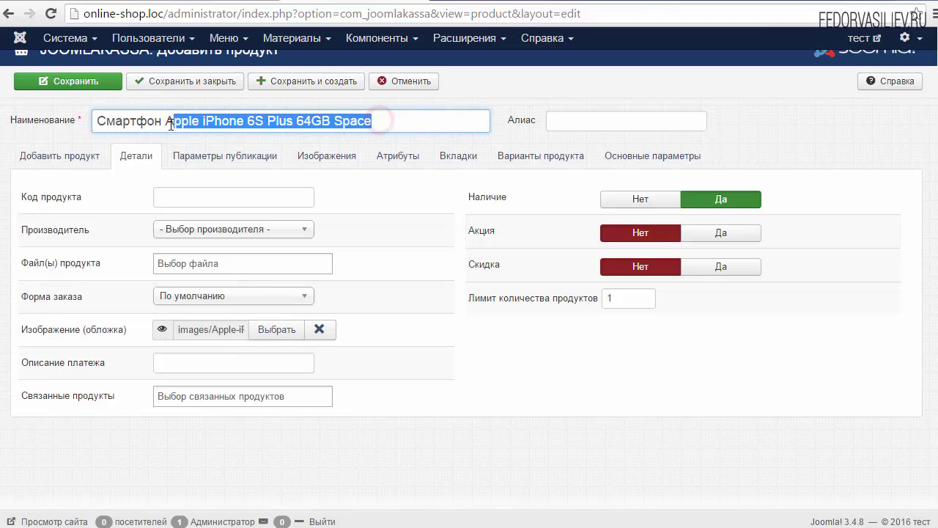
{"action": "right_click", "coordinate": [173, 122]}
{"action": "left_click", "coordinate": [208, 149]}
{"action": "left_click", "coordinate": [176, 360]}
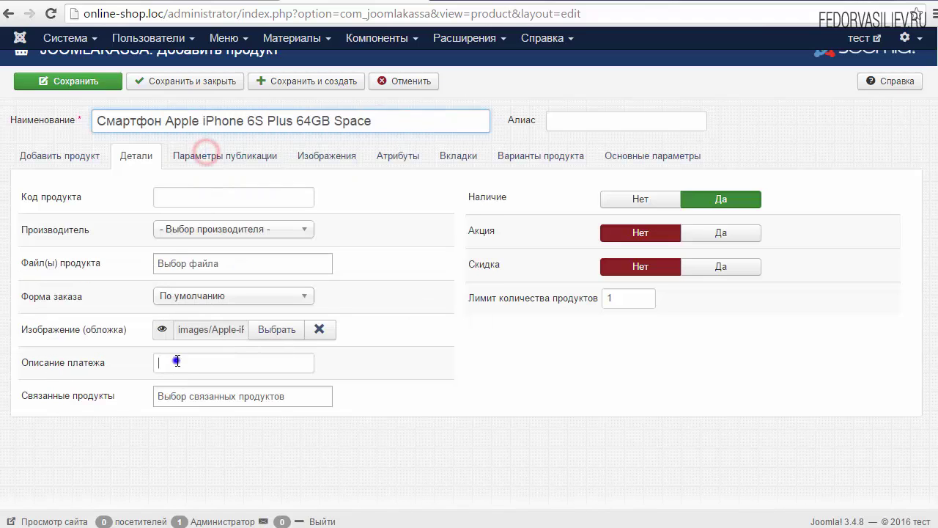
{"action": "right_click", "coordinate": [176, 361]}
{"action": "left_click", "coordinate": [209, 445]}
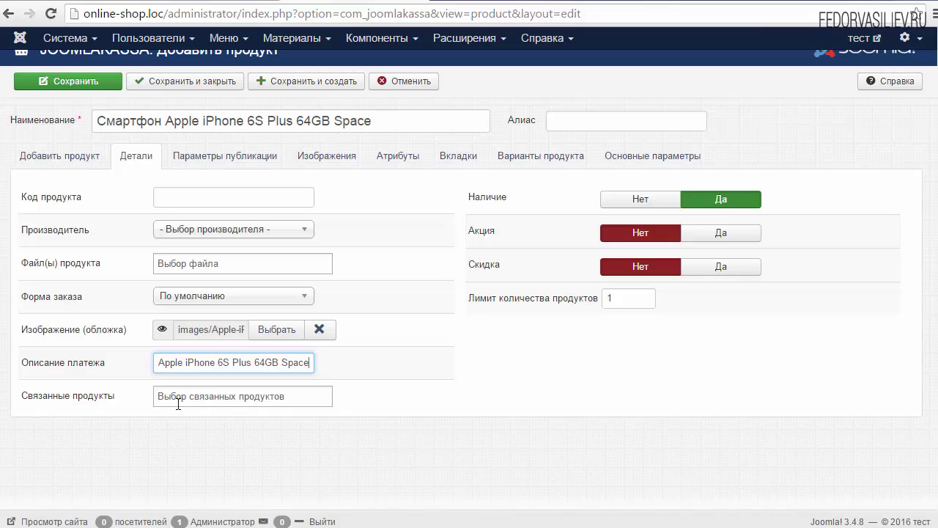
Review the Связанные продукты, Наличие, Акция and Лимит количества продуктов settings, switching Наличие to Нет and back to Да
{"action": "mouse_move", "coordinate": [96, 400]}
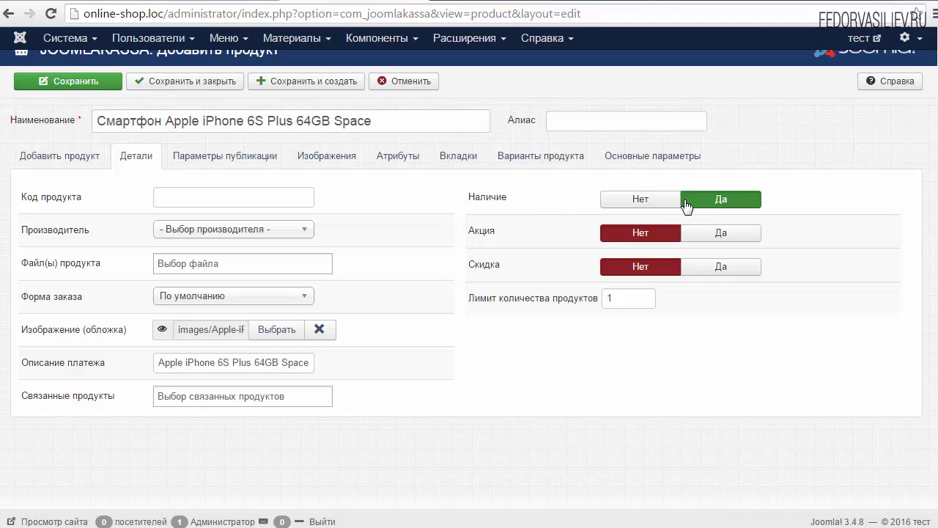
{"action": "mouse_move", "coordinate": [484, 209]}
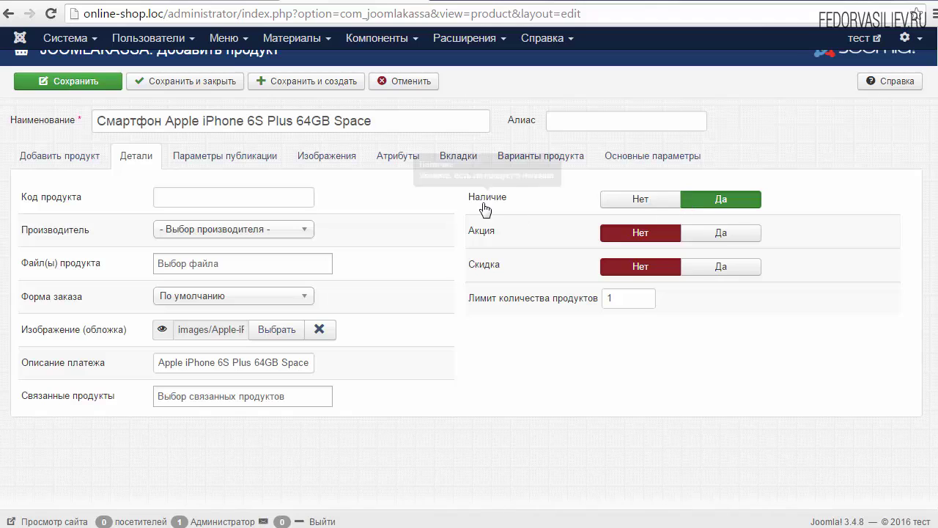
{"action": "left_click", "coordinate": [639, 199]}
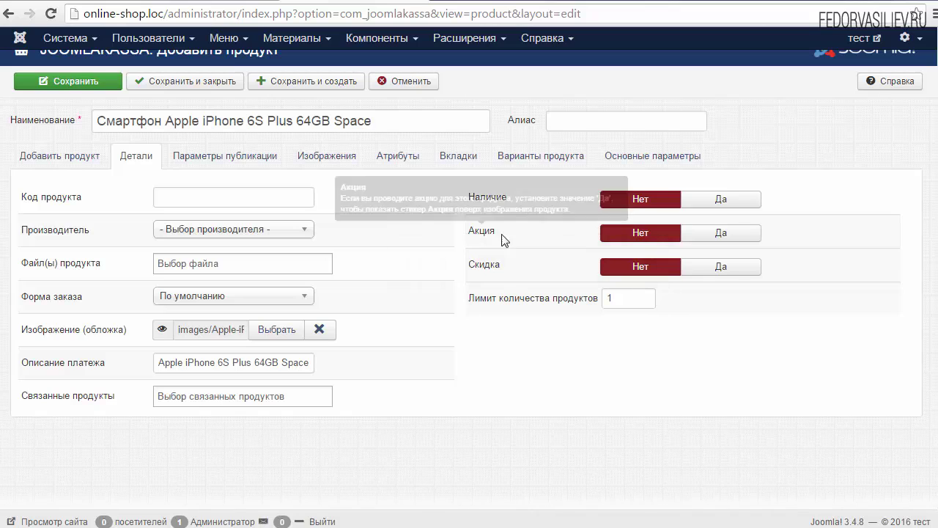
{"action": "left_click", "coordinate": [720, 199]}
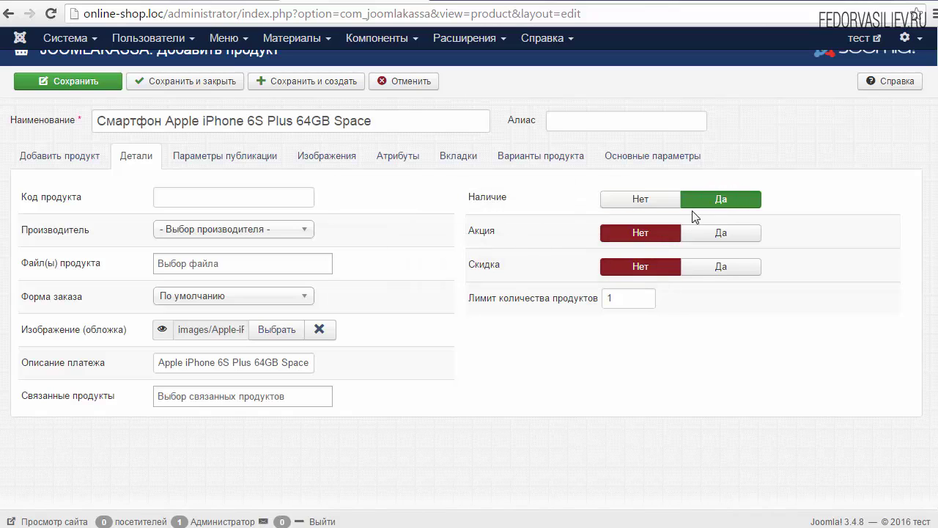
{"action": "mouse_move", "coordinate": [482, 236]}
{"action": "mouse_move", "coordinate": [550, 308]}
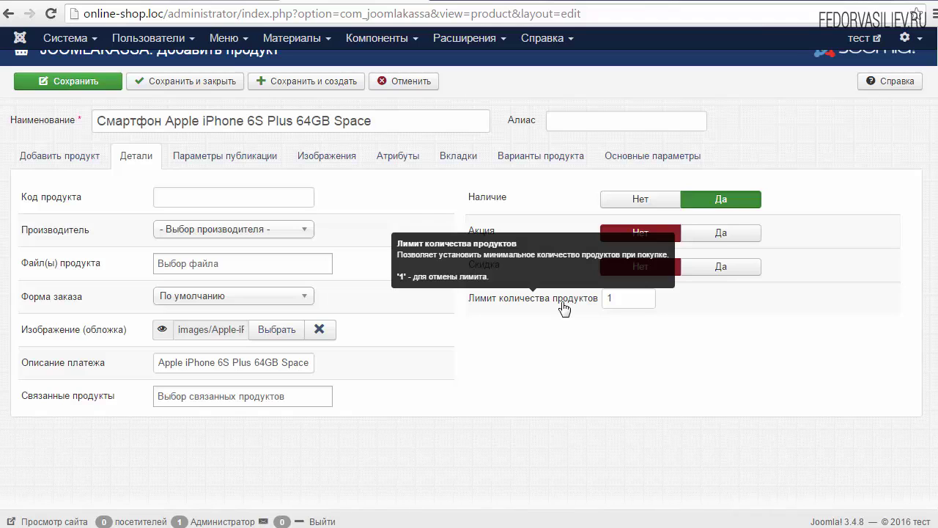
{"action": "double_click", "coordinate": [620, 298]}
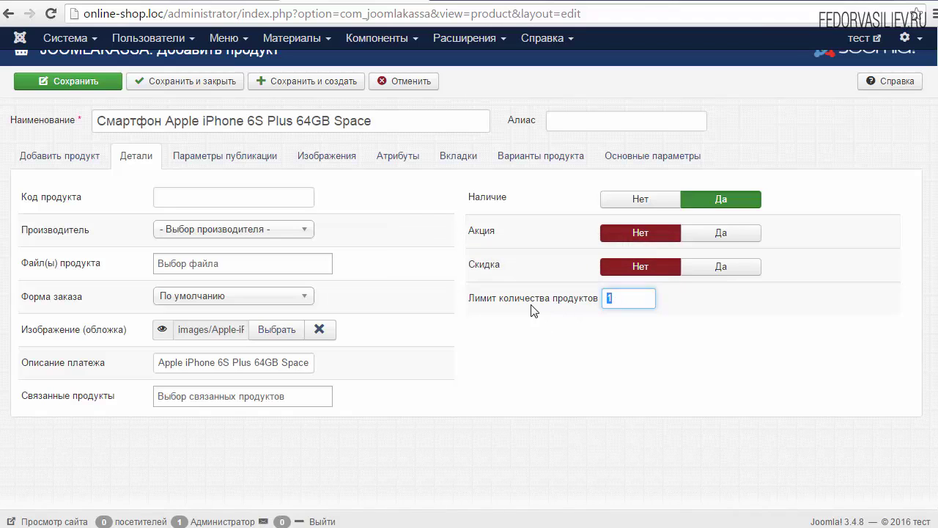
{"action": "left_click", "coordinate": [620, 298]}
{"action": "double_click", "coordinate": [620, 298]}
Open the product's publishing parameters (Параметры публикации) and set Автор to Super User
{"action": "left_click", "coordinate": [219, 157]}
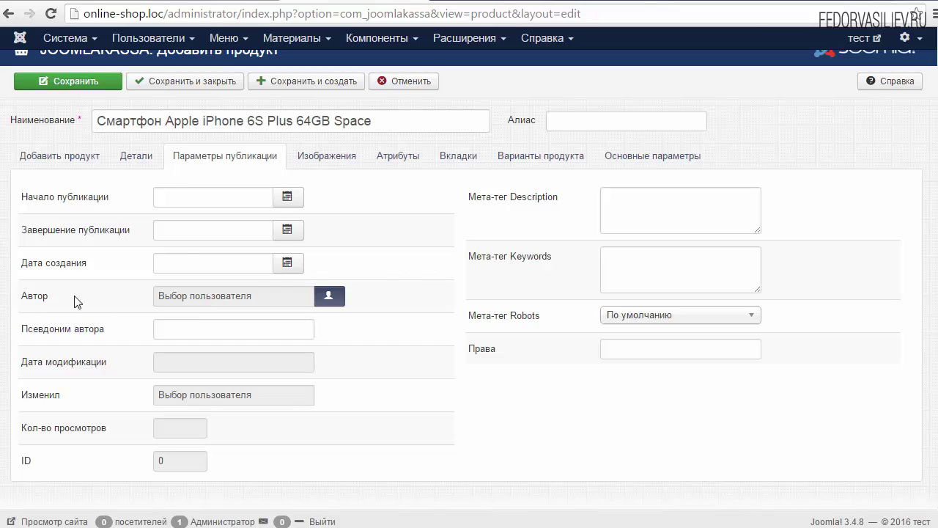
{"action": "left_click", "coordinate": [199, 297]}
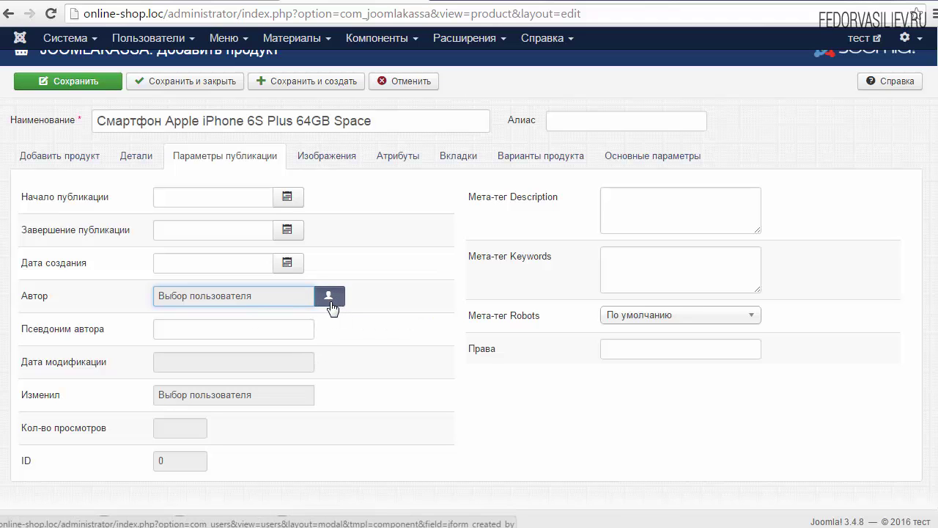
{"action": "left_click", "coordinate": [329, 295]}
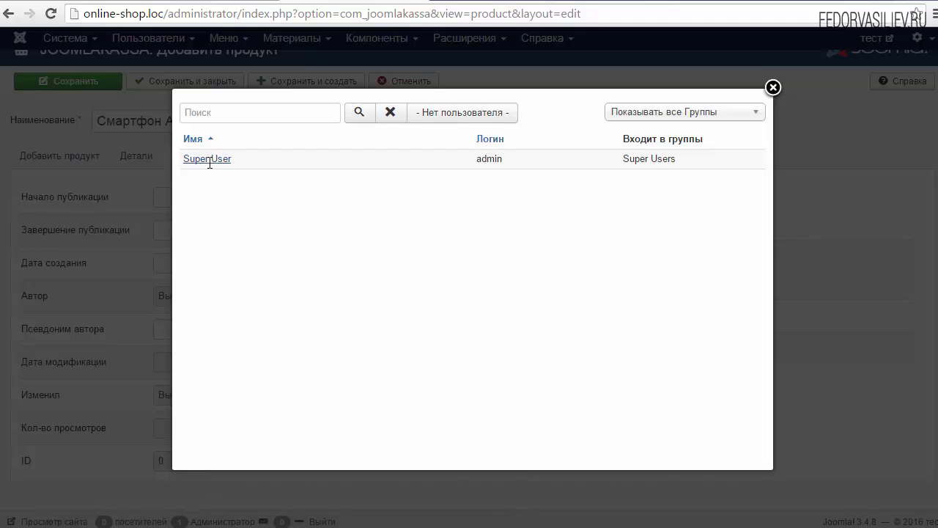
{"action": "left_click", "coordinate": [209, 159]}
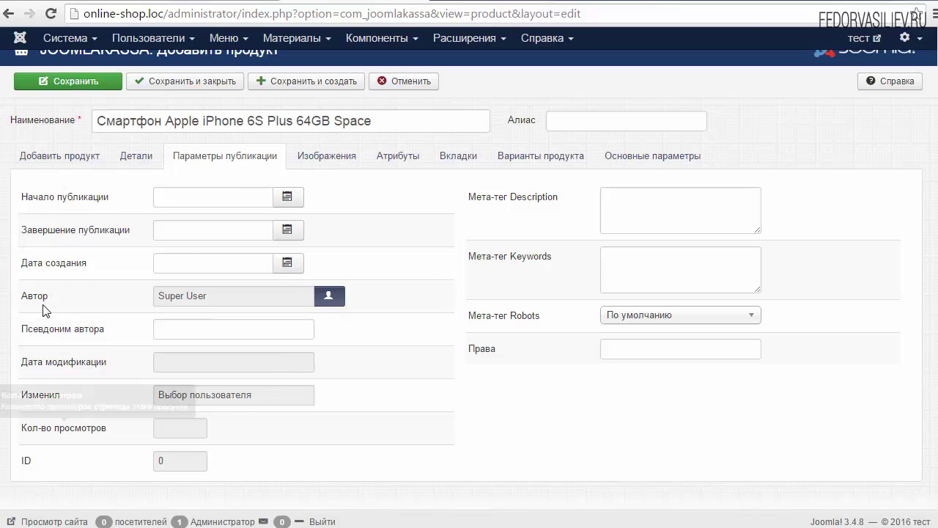
Review the Мета-тег Description and Права fields against the product name, and enlarge the Description text area
{"action": "left_click", "coordinate": [628, 208]}
{"action": "mouse_move", "coordinate": [472, 208]}
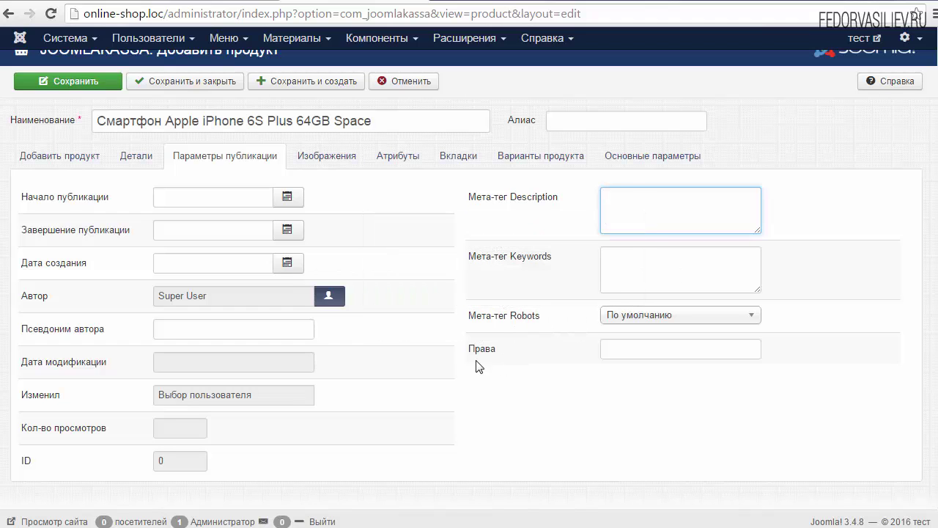
{"action": "left_click", "coordinate": [632, 347]}
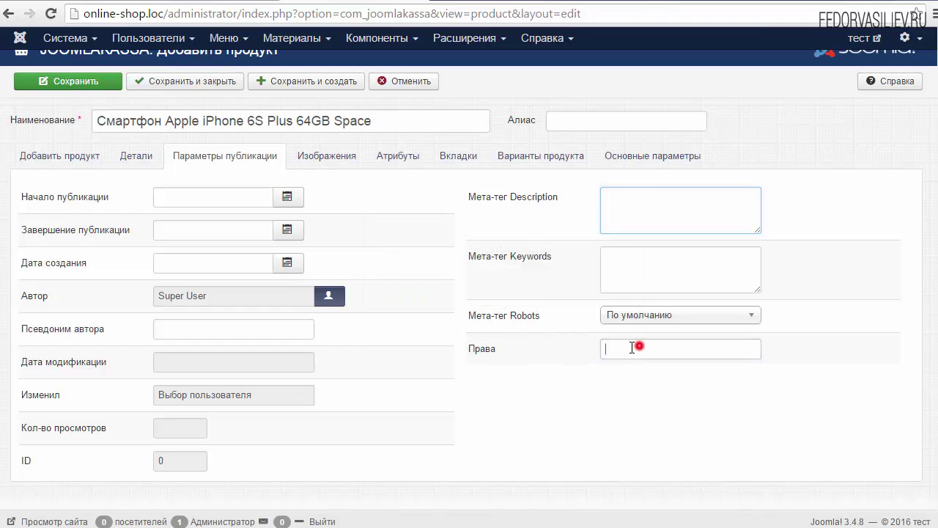
{"action": "left_click", "coordinate": [614, 202]}
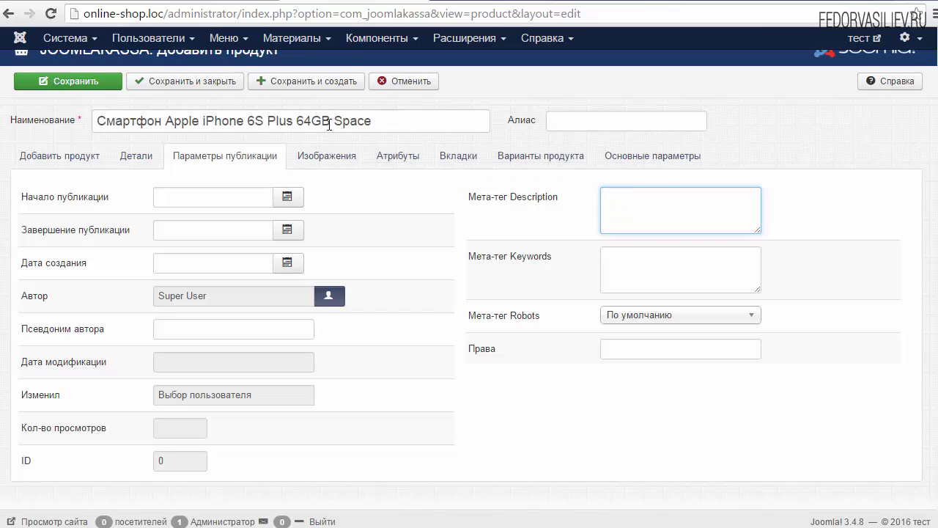
{"action": "triple_click", "coordinate": [391, 122]}
{"action": "left_click", "coordinate": [629, 211]}
{"action": "left_click", "coordinate": [635, 209]}
{"action": "left_click_drag", "start_coordinate": [762, 235], "coordinate": [788, 261]}
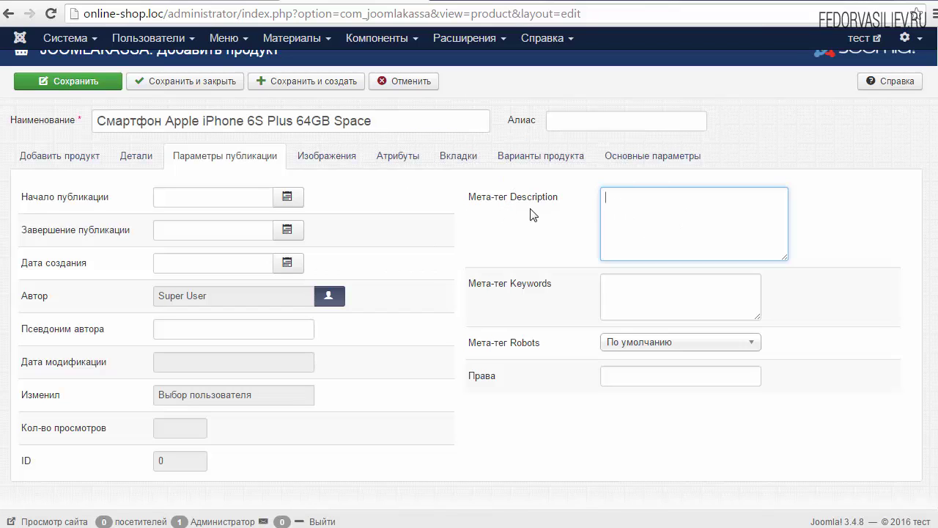
Open the product's Изображения section and examine the front, back and side gallery pictures on the demo shop's iPhone 5s page
{"action": "left_click", "coordinate": [329, 163]}
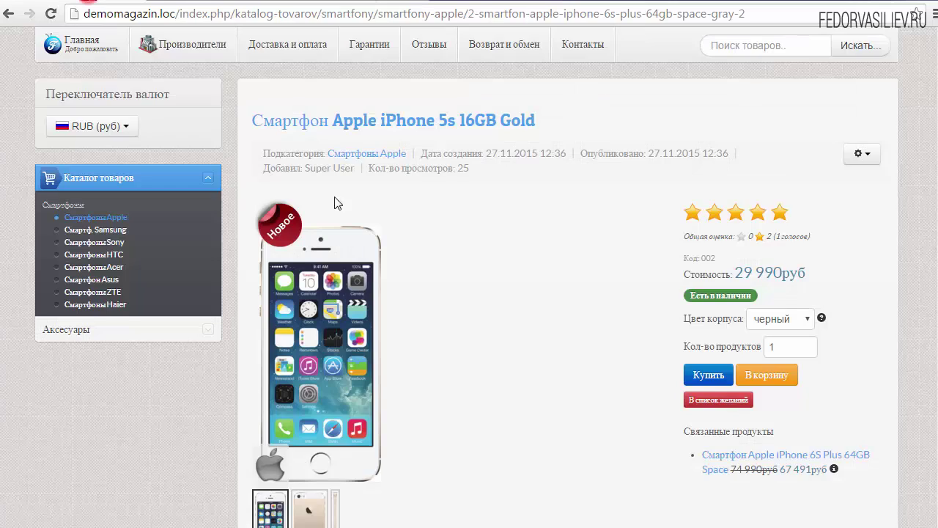
{"action": "scroll", "coordinate": [336, 203], "scroll_direction": "down", "scroll_amount": 3}
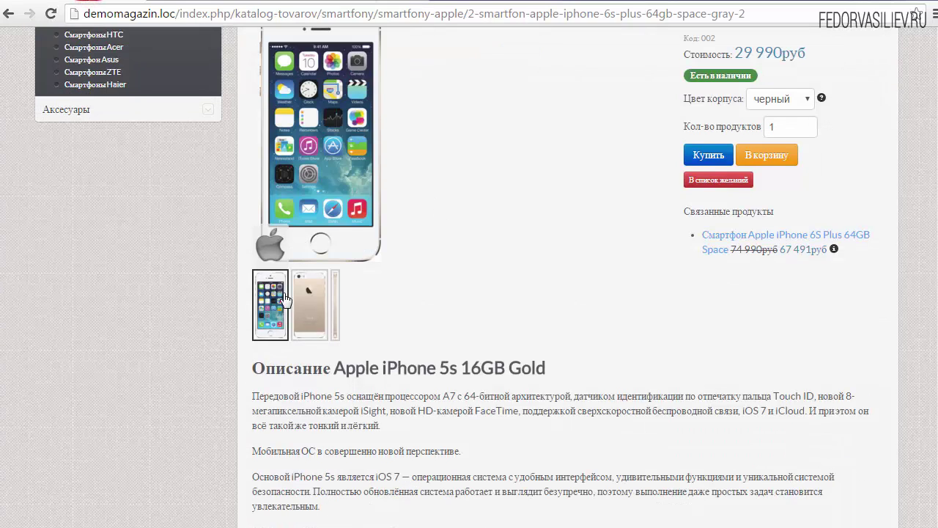
{"action": "scroll", "coordinate": [504, 309], "scroll_direction": "up", "scroll_amount": 1}
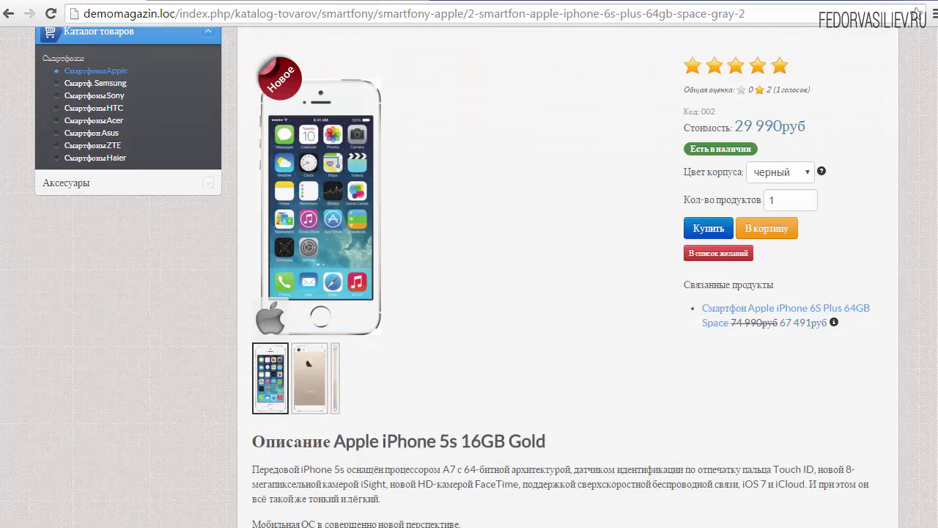
{"action": "scroll", "coordinate": [935, 281], "scroll_direction": "up", "scroll_amount": 1}
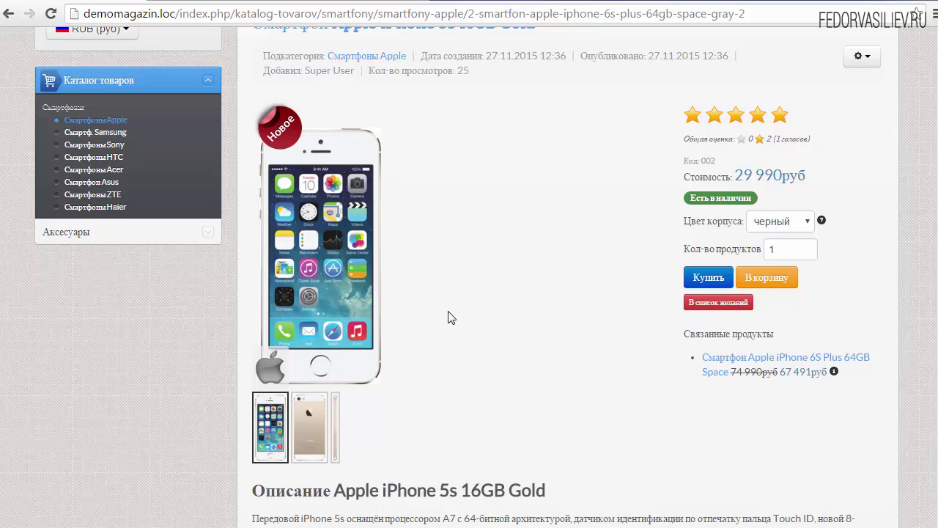
{"action": "left_click", "coordinate": [305, 437]}
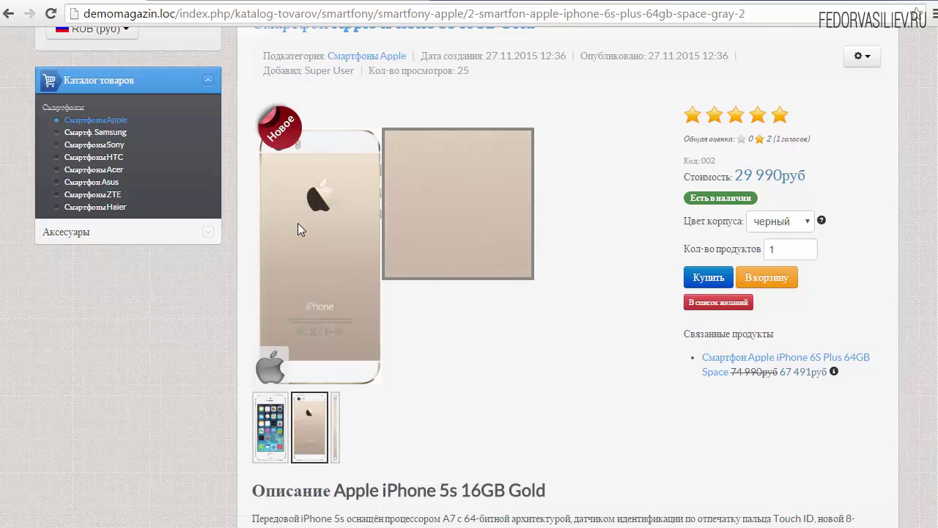
{"action": "left_click", "coordinate": [335, 449]}
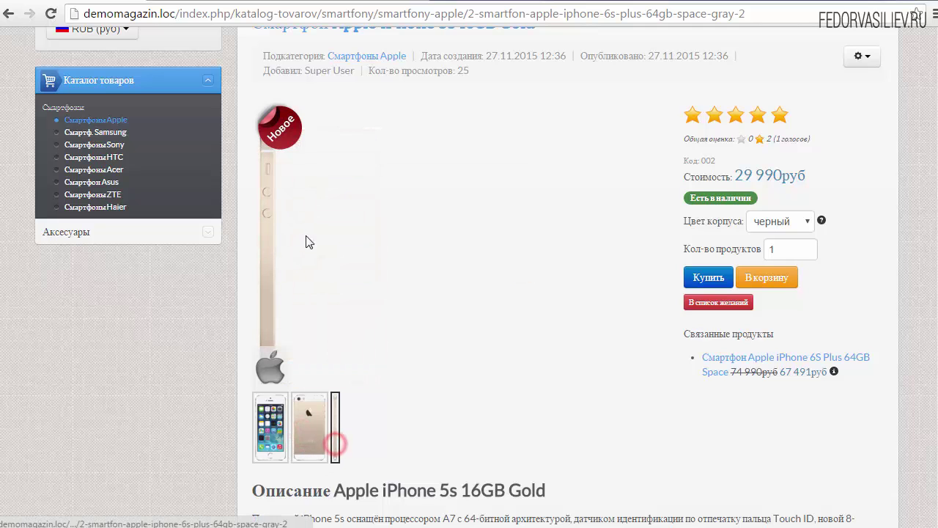
{"action": "left_click", "coordinate": [278, 423]}
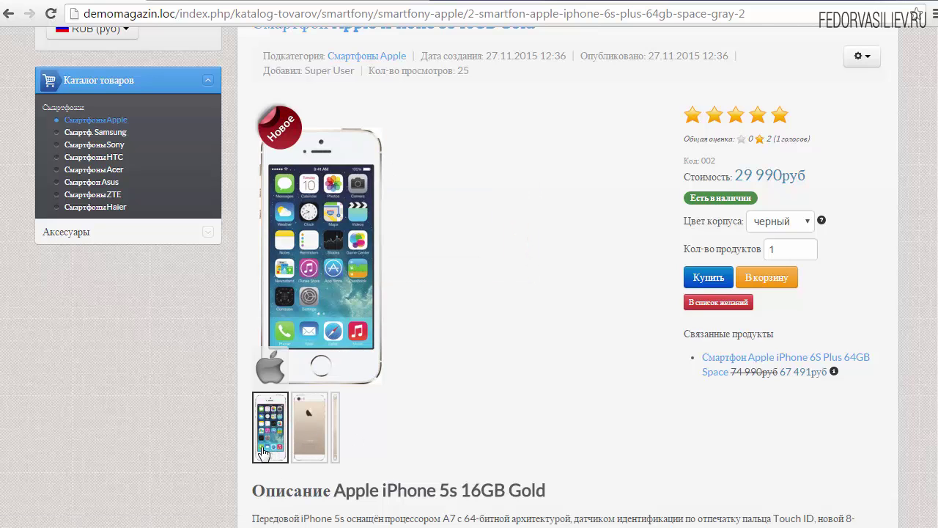
Return to the online-shop.loc product form and add a new image entry to the product's gallery
{"action": "left_click", "coordinate": [192, 2]}
{"action": "left_click", "coordinate": [194, 3]}
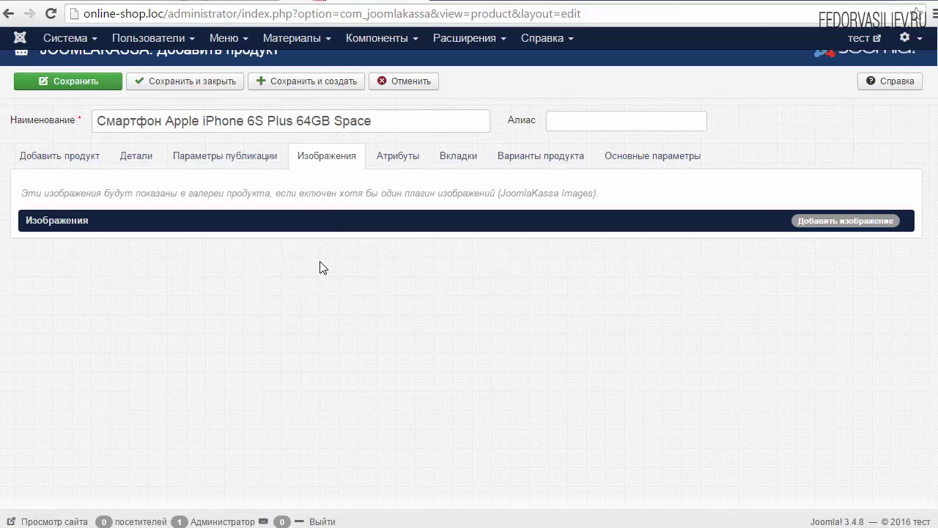
{"action": "left_click", "coordinate": [836, 224]}
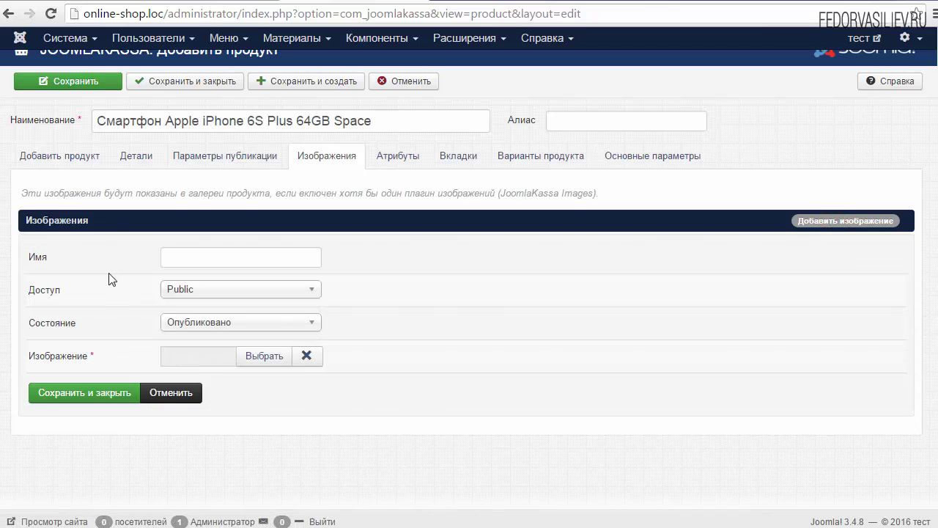
Fill the image's Имя field with "Apple iPhone 6S Plus 64GB Space", copied from the product's Наименование
{"action": "left_click", "coordinate": [166, 258]}
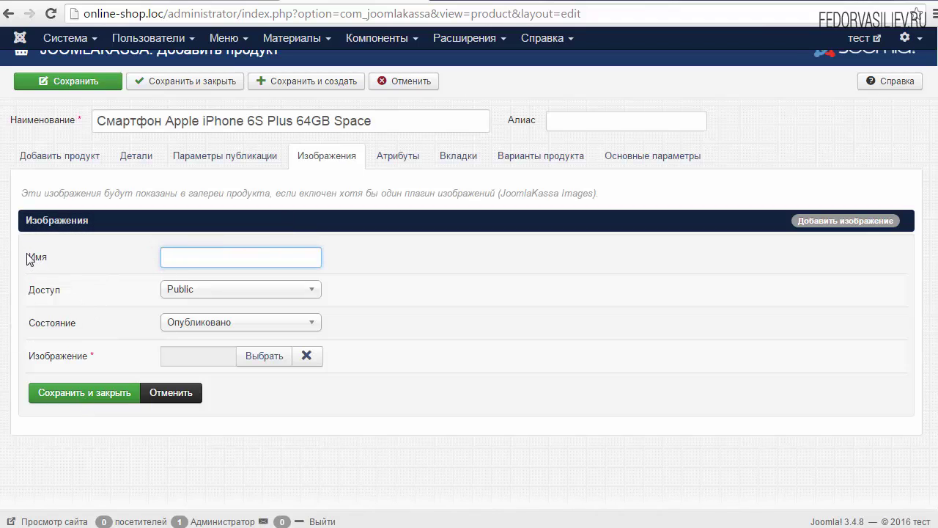
{"action": "mouse_move", "coordinate": [36, 259]}
{"action": "left_click", "coordinate": [196, 257]}
{"action": "left_click_drag", "start_coordinate": [379, 122], "coordinate": [169, 123]}
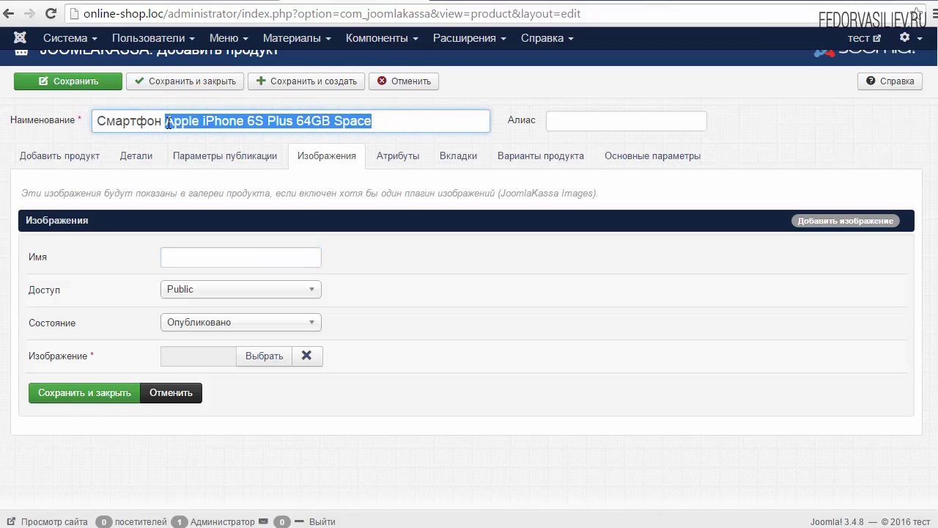
{"action": "right_click", "coordinate": [192, 118]}
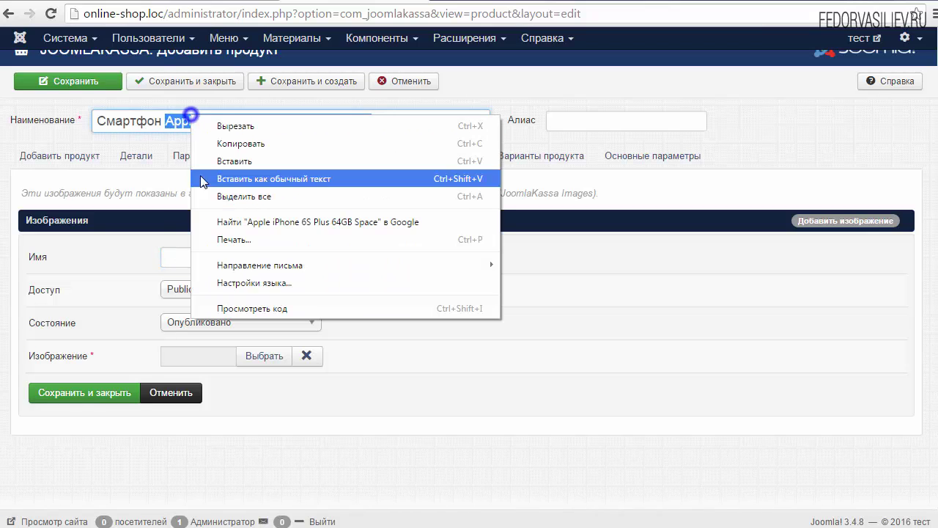
{"action": "left_click", "coordinate": [242, 142]}
{"action": "right_click", "coordinate": [174, 257]}
{"action": "left_click", "coordinate": [218, 347]}
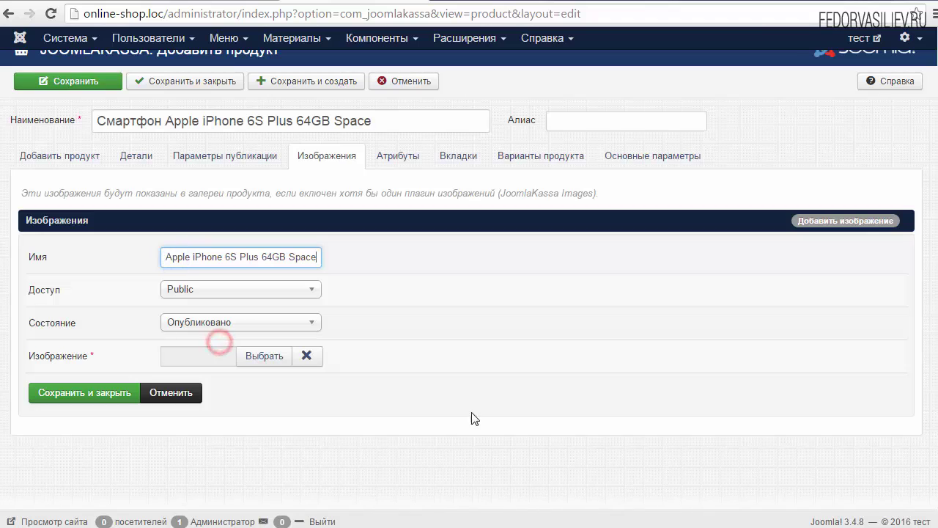
Review the Доступ options for the gallery image and leave the choice at Public
{"action": "left_click", "coordinate": [184, 287]}
{"action": "left_click", "coordinate": [184, 286]}
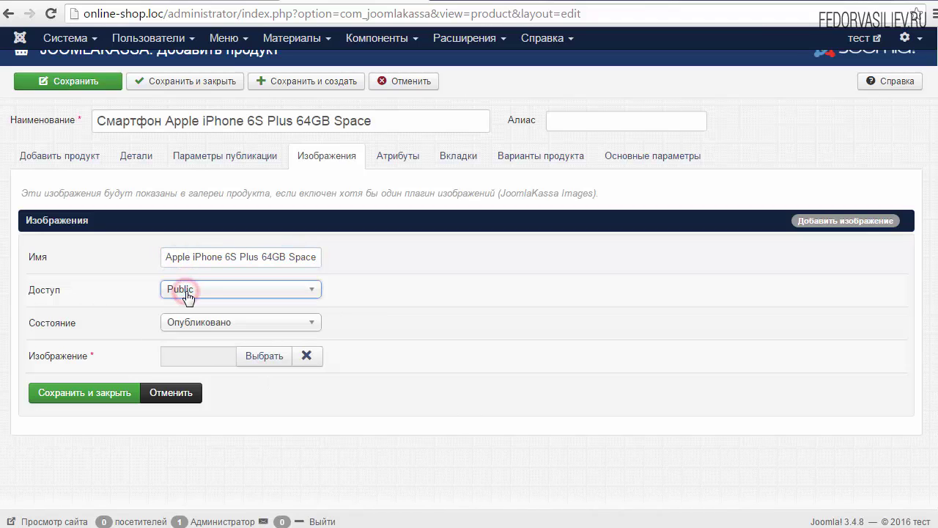
{"action": "left_click", "coordinate": [184, 287]}
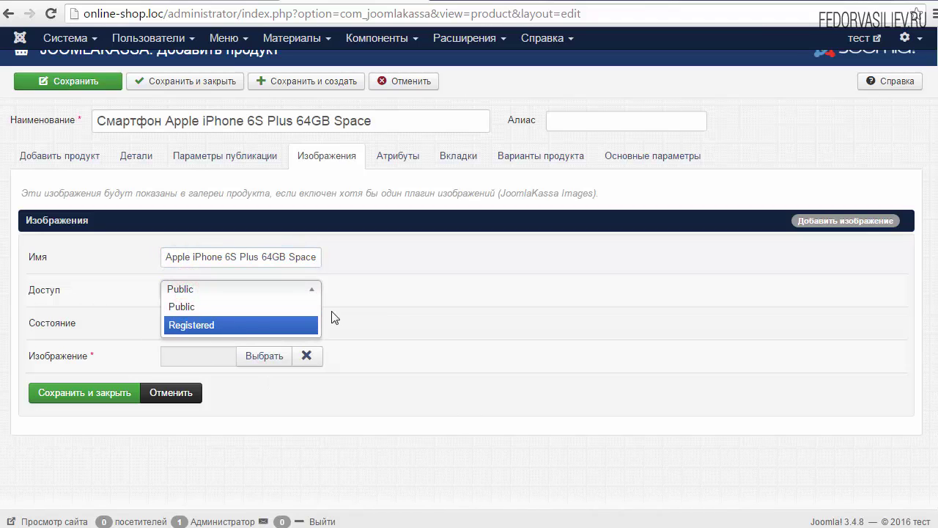
{"action": "left_click", "coordinate": [387, 306]}
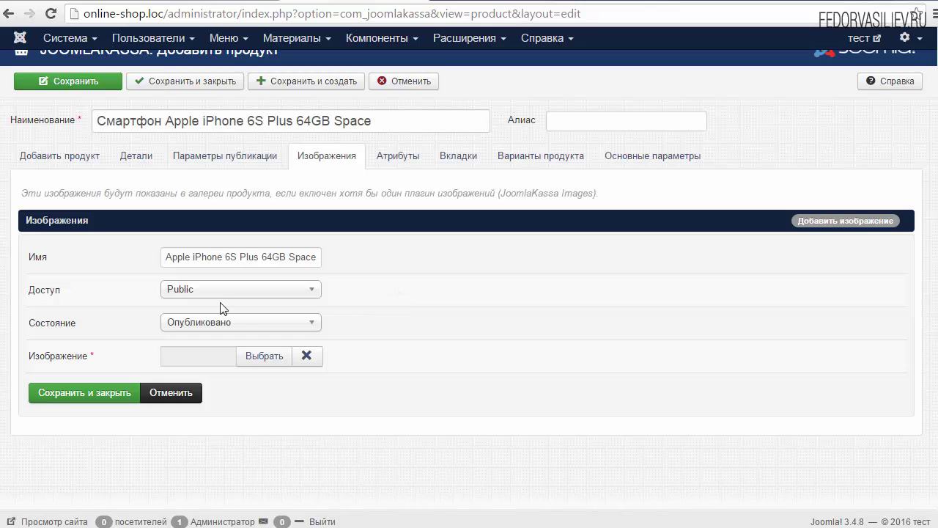